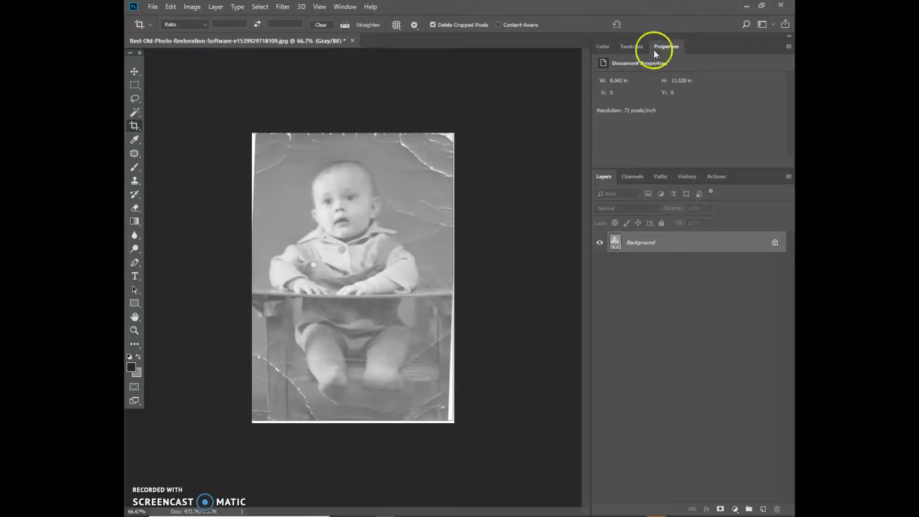
Duplicate the Background layer of the scanned baby photo, keeping the default name Background copy.
key(ctrl+plus)
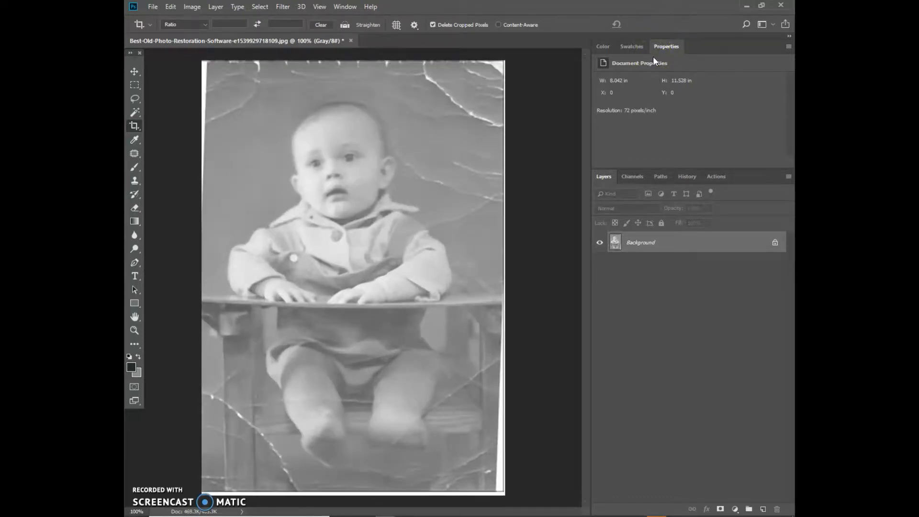
right_click(648, 244)
click(654, 261)
click(544, 147)
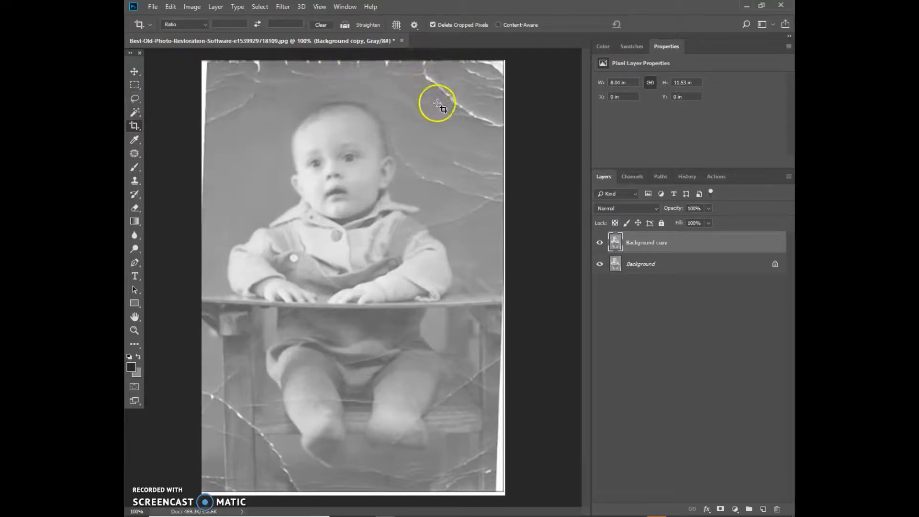
Activate the Spot Healing Brush Tool for retouching the Background copy layer.
click(136, 73)
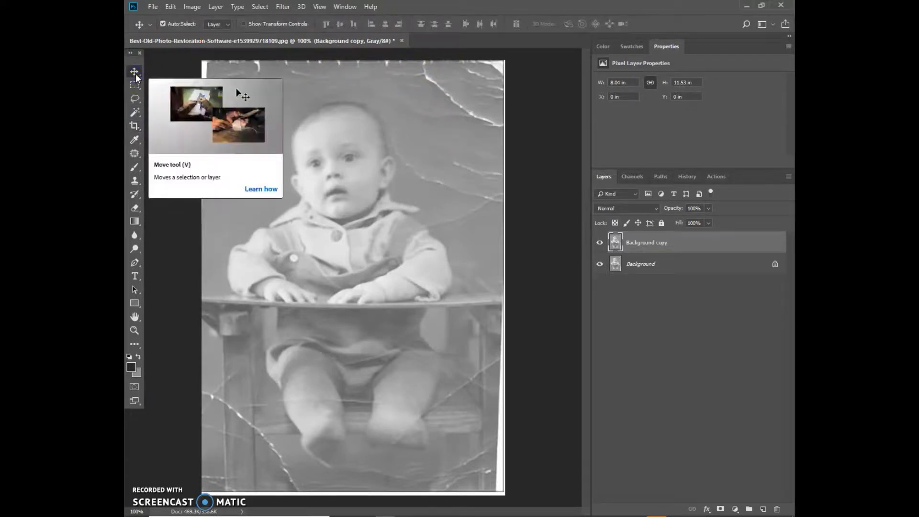
click(135, 154)
right_click(134, 153)
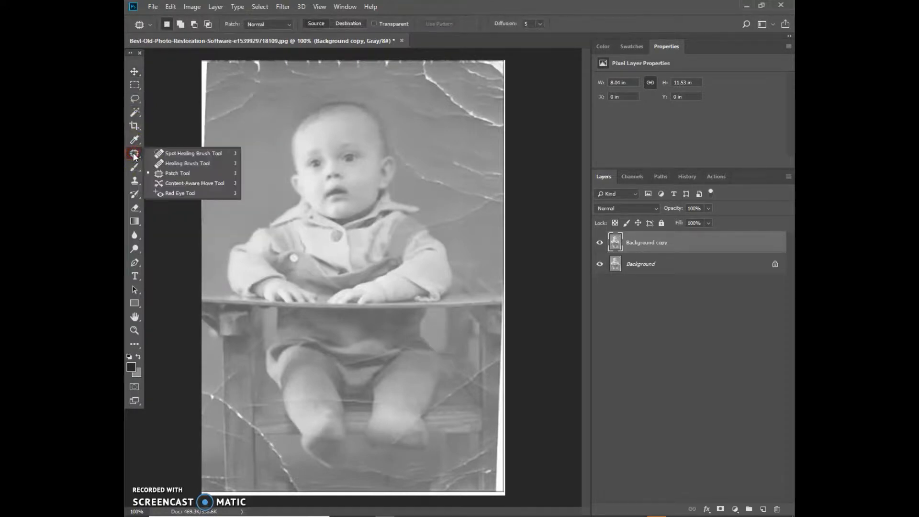
click(170, 155)
Try healing the creases in the photo's upper-left background with a 112 px brush at 73% hardness.
click(180, 24)
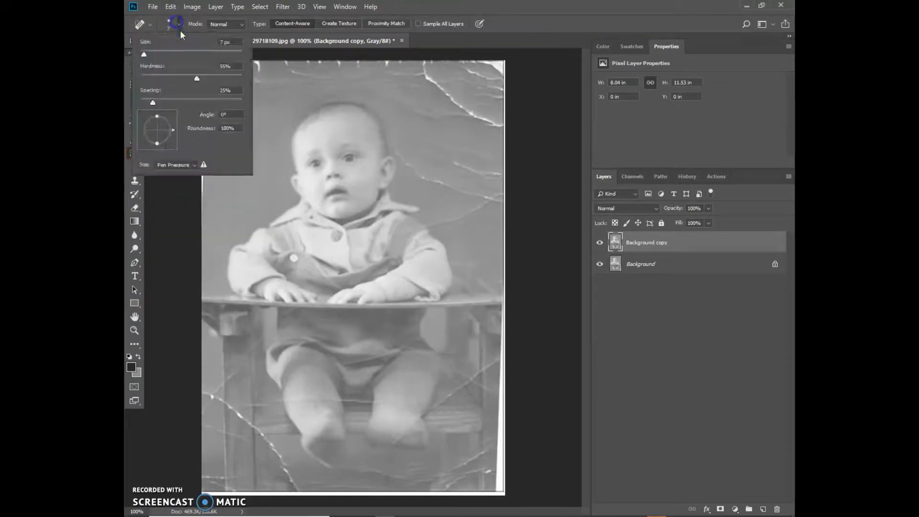
mouse_move(197, 78)
mouse_down()
mouse_move(145, 77)
mouse_move(216, 75)
mouse_up()
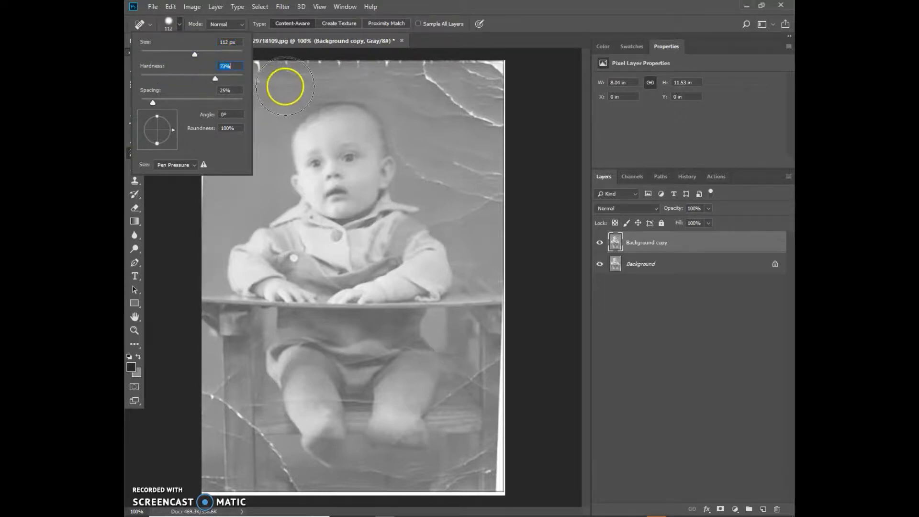
click(233, 78)
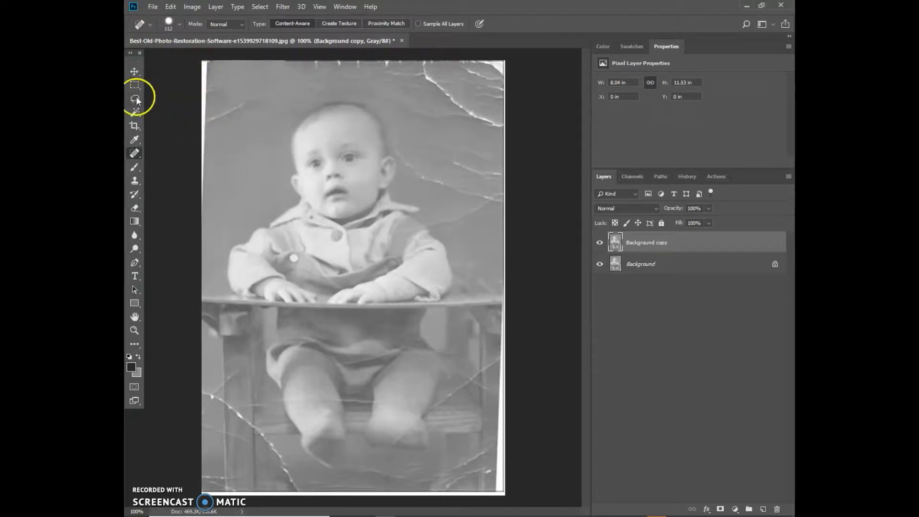
Set the healing brush to 43 px with 13% hardness and revert the document history to the Duplicate Layer state.
click(168, 22)
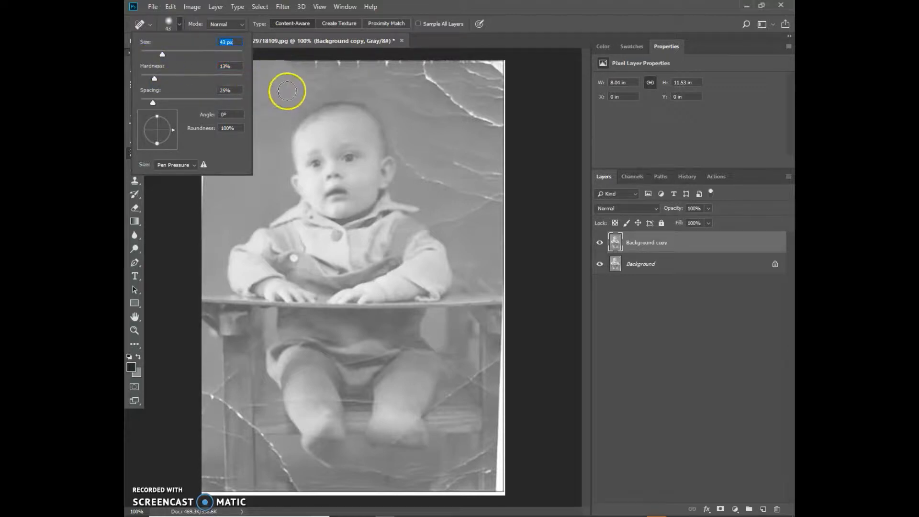
click(691, 177)
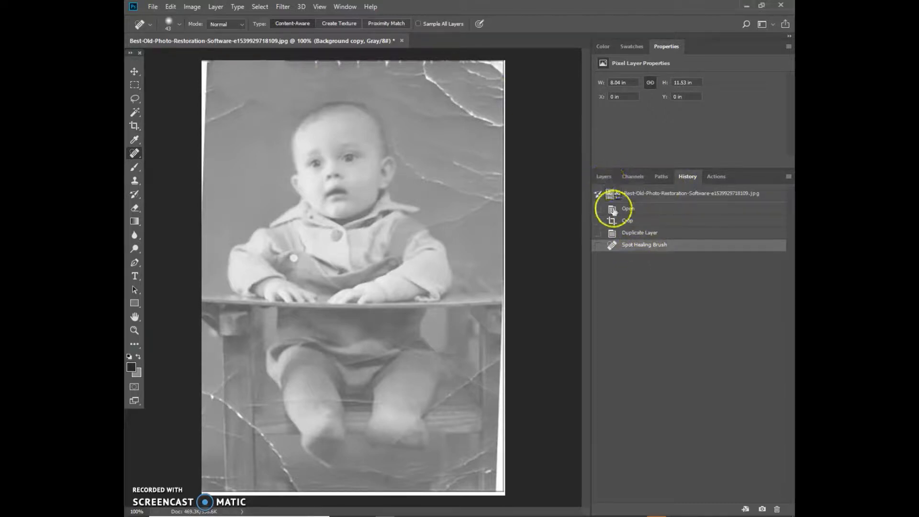
click(628, 230)
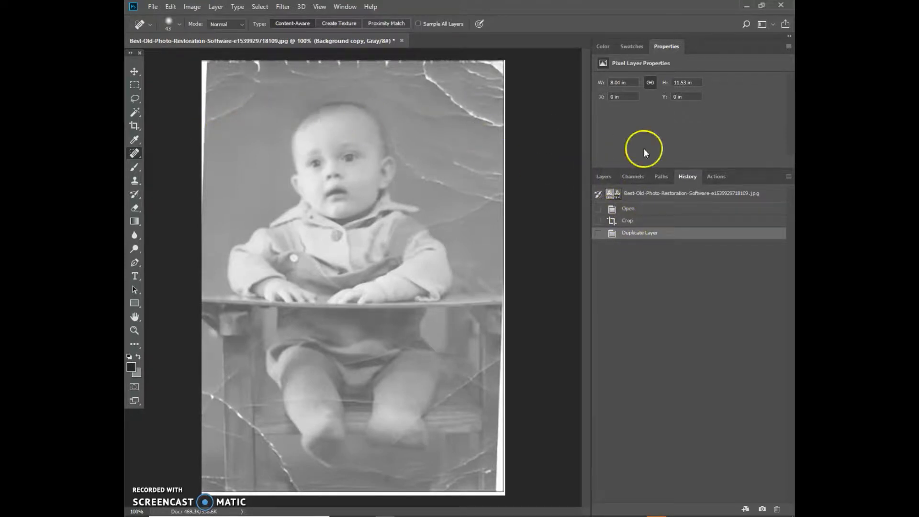
click(602, 176)
Heal the creases in the photo's upper-left background and along the nearby top edge with the Spot Healing Brush.
click(243, 107)
click(263, 93)
click(234, 114)
mouse_move(234, 115)
mouse_down()
mouse_move(216, 120)
mouse_move(250, 126)
mouse_move(280, 117)
mouse_up()
mouse_move(240, 79)
mouse_down()
mouse_move(279, 79)
mouse_move(275, 91)
mouse_move(252, 75)
mouse_move(250, 61)
mouse_move(226, 64)
mouse_move(238, 57)
mouse_move(250, 69)
mouse_move(272, 57)
mouse_up()
drag(256, 83, 324, 87)
drag(261, 62, 318, 81)
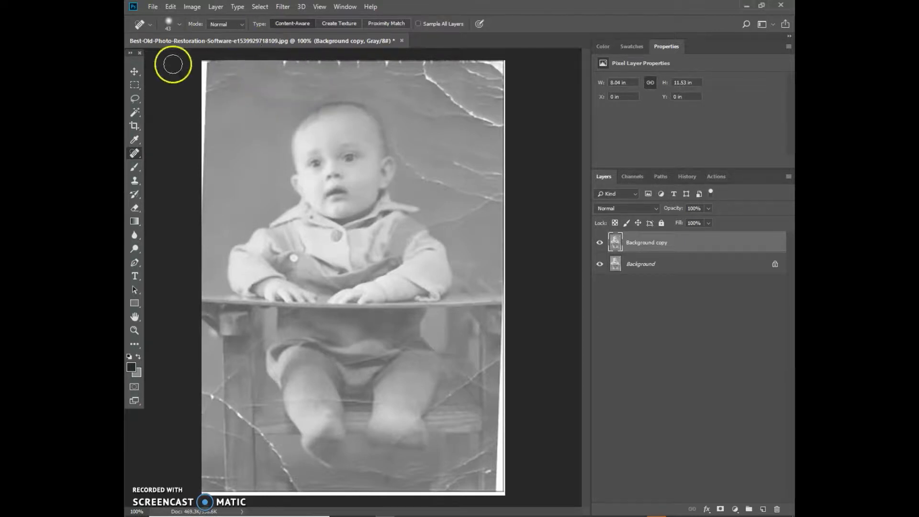
Heal along the crack in the photo's upper-right background and touch up the background above the head's left side.
mouse_move(394, 100)
mouse_down()
mouse_move(443, 122)
mouse_move(473, 111)
mouse_move(498, 127)
mouse_up()
mouse_move(445, 99)
mouse_down()
mouse_move(484, 108)
mouse_move(459, 122)
mouse_move(482, 123)
mouse_up()
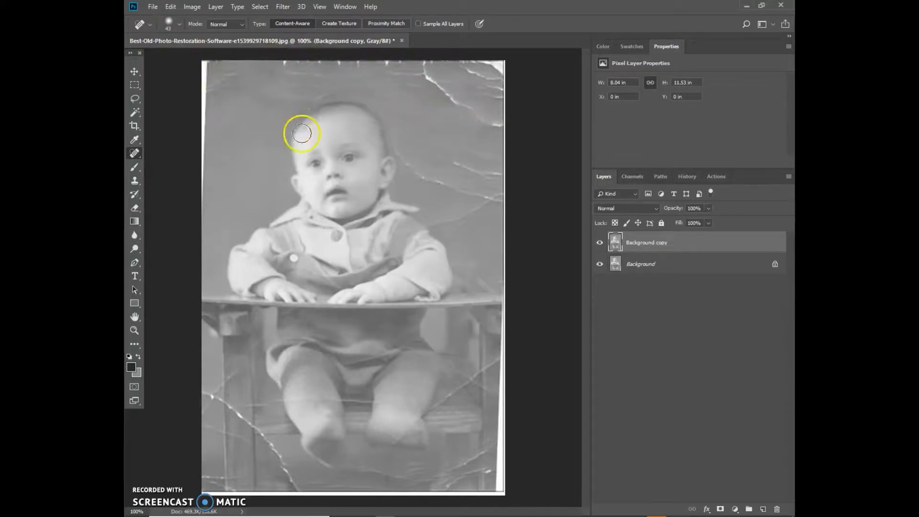
mouse_move(252, 91)
mouse_down()
mouse_move(293, 99)
mouse_move(287, 86)
mouse_move(249, 98)
mouse_move(287, 89)
mouse_up()
Patch the blotchy background above and left of the head using the clean area beside the face, and clear the selection.
right_click(136, 153)
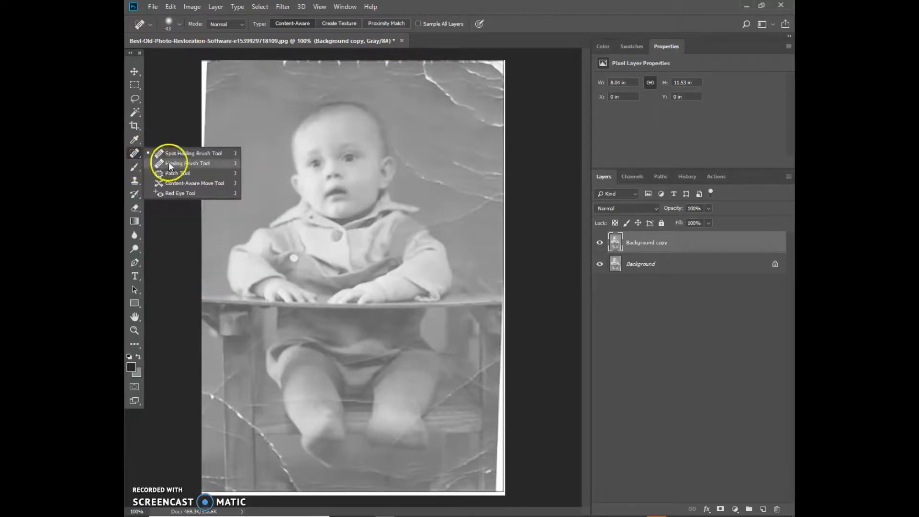
click(172, 173)
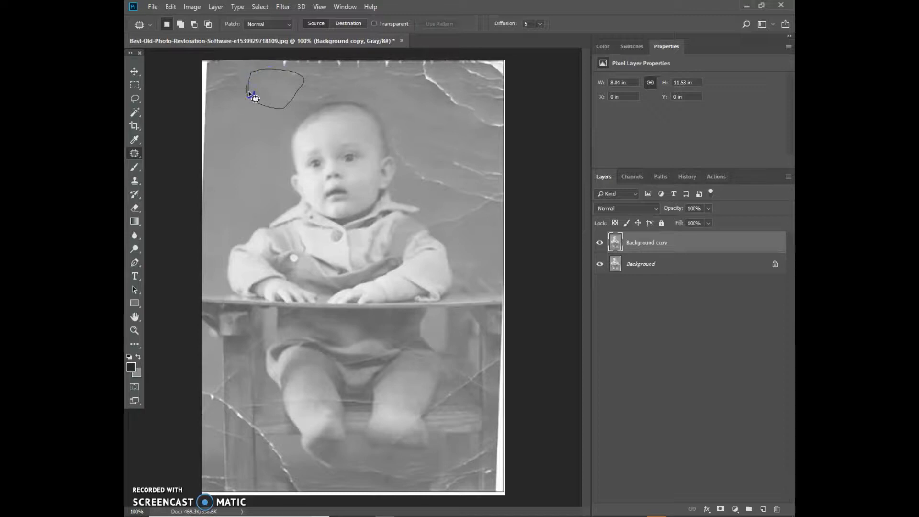
mouse_move(249, 94)
mouse_down()
mouse_move(261, 76)
mouse_move(254, 125)
mouse_up()
click(275, 84)
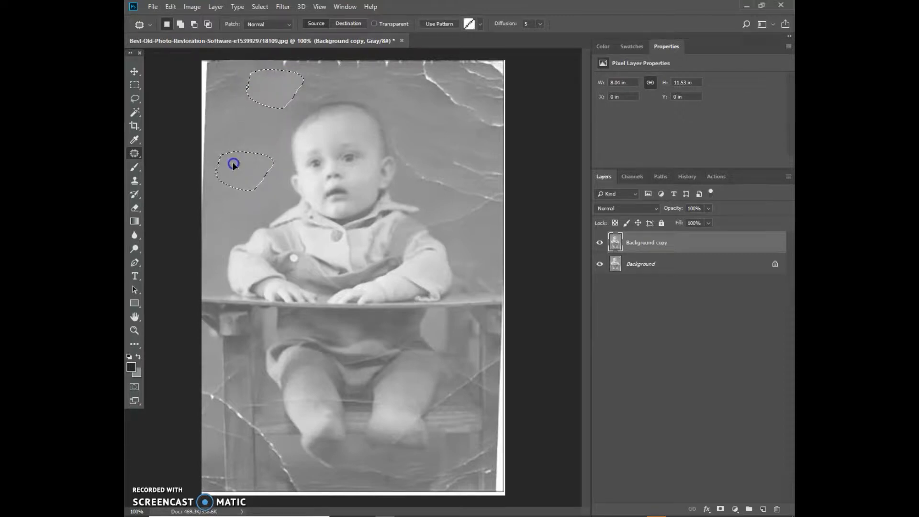
drag(233, 162, 233, 162)
key(ctrl+d)
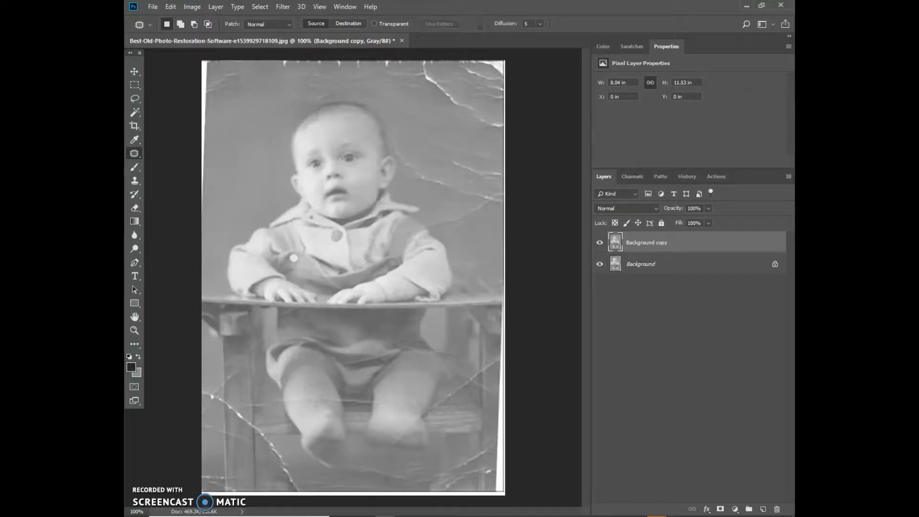
Patch the creased upper-left corner and the white strip along the upper left edge with clean background.
mouse_move(202, 117)
mouse_down()
mouse_move(254, 85)
mouse_move(227, 56)
mouse_move(199, 56)
mouse_move(188, 76)
mouse_up()
drag(227, 88, 234, 139)
click(254, 134)
click(417, 190)
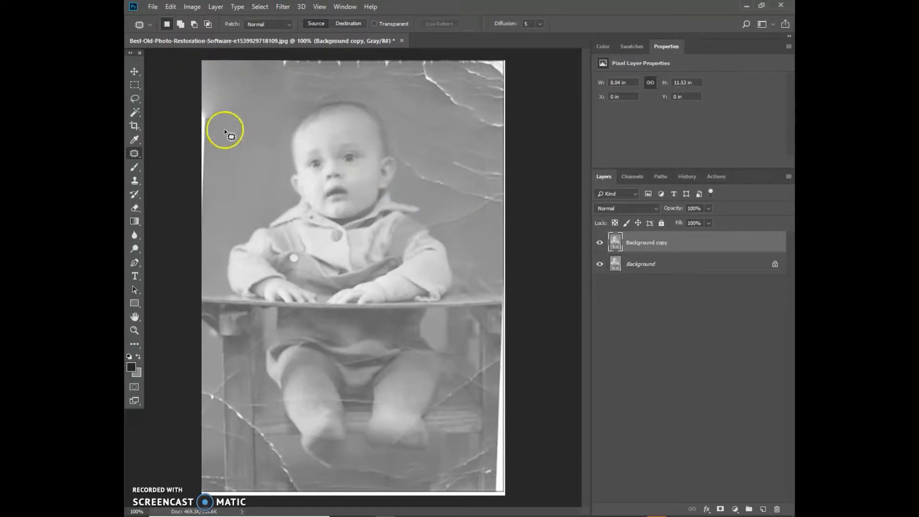
mouse_move(213, 70)
mouse_down()
mouse_move(211, 129)
mouse_move(248, 158)
mouse_up()
click(235, 113)
click(406, 190)
mouse_move(203, 139)
mouse_down()
mouse_move(226, 115)
mouse_move(183, 129)
mouse_up()
Clone clean background over the torn marks along the top edge above the head with a 100 px Clone Stamp.
click(134, 154)
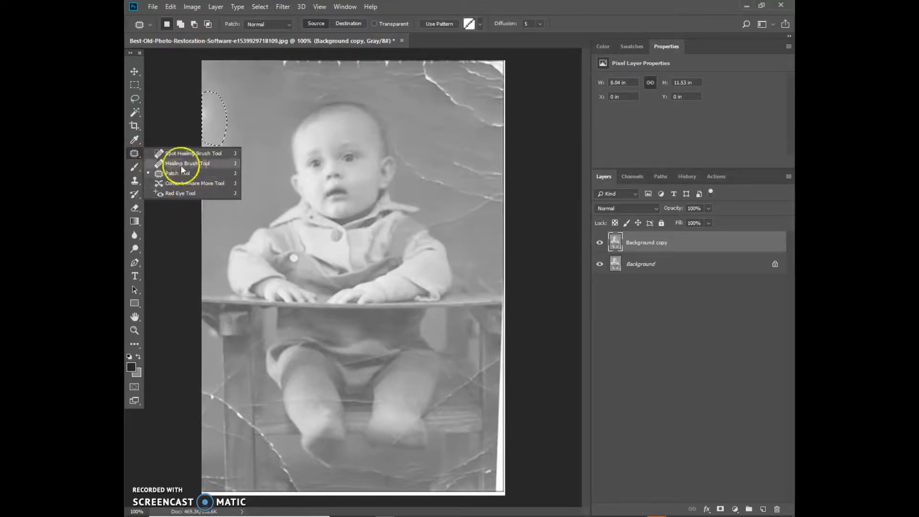
click(171, 243)
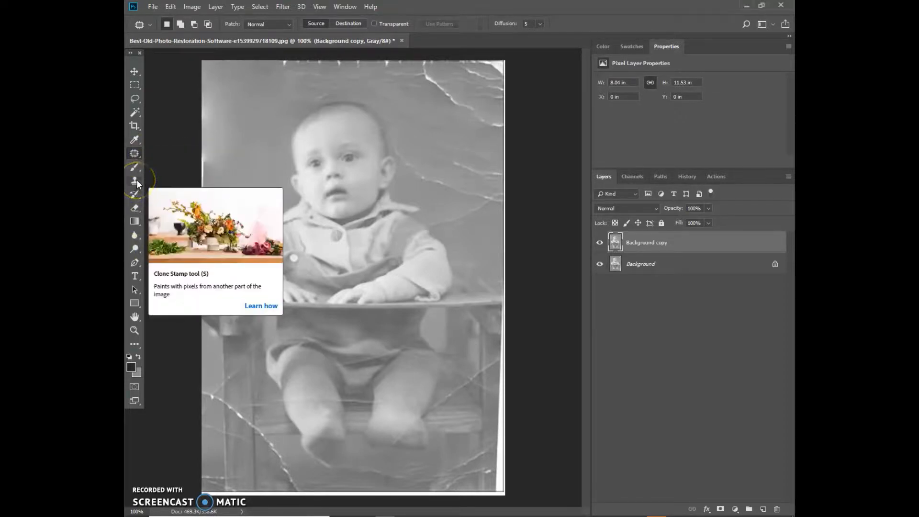
click(135, 181)
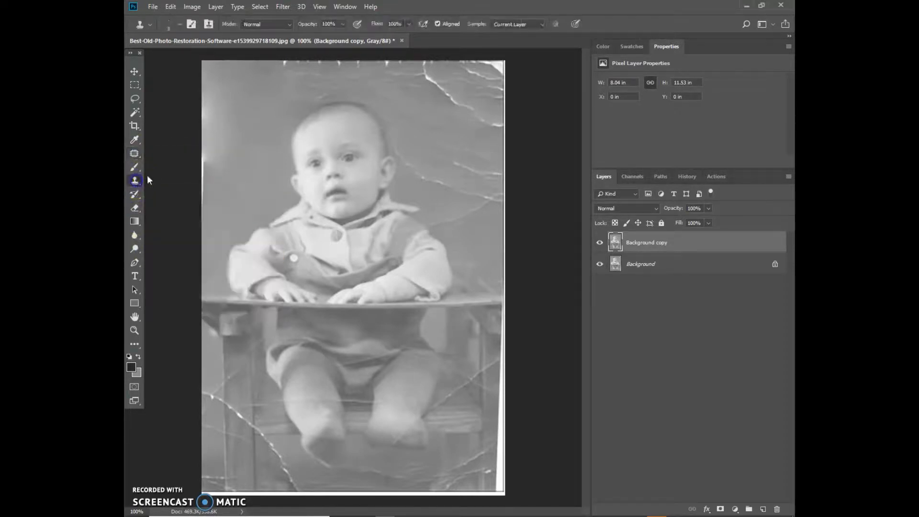
click(172, 22)
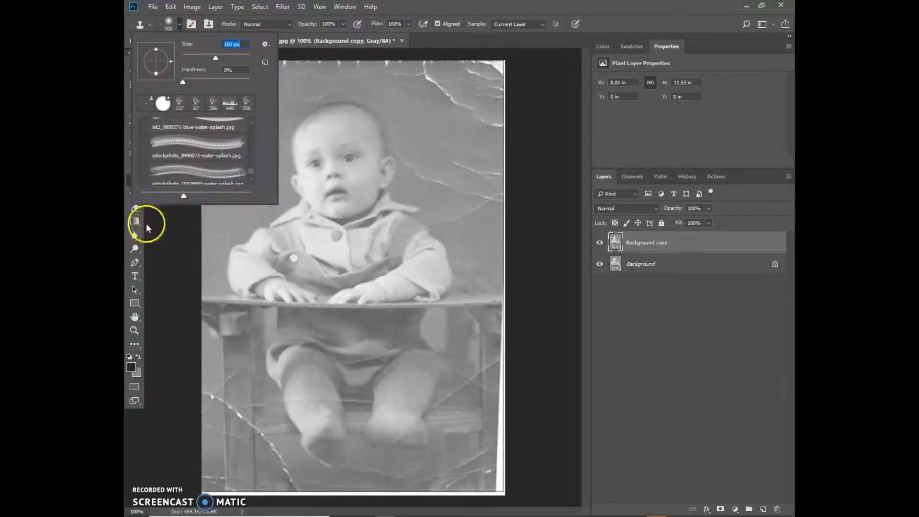
click(166, 209)
click(414, 198)
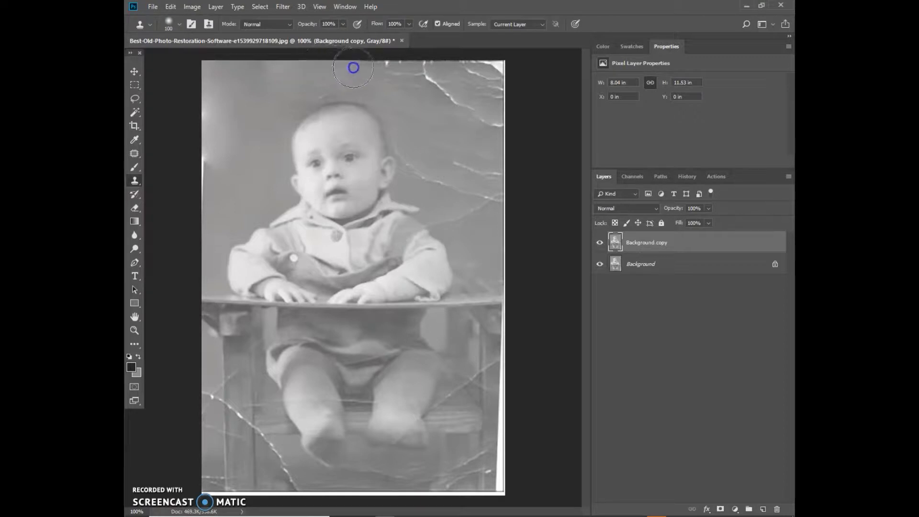
Try a Clone Stamp stroke across the background and head, undo it, and sample clean background at the upper left.
mouse_move(378, 75)
mouse_down()
mouse_move(356, 126)
mouse_move(325, 163)
mouse_up()
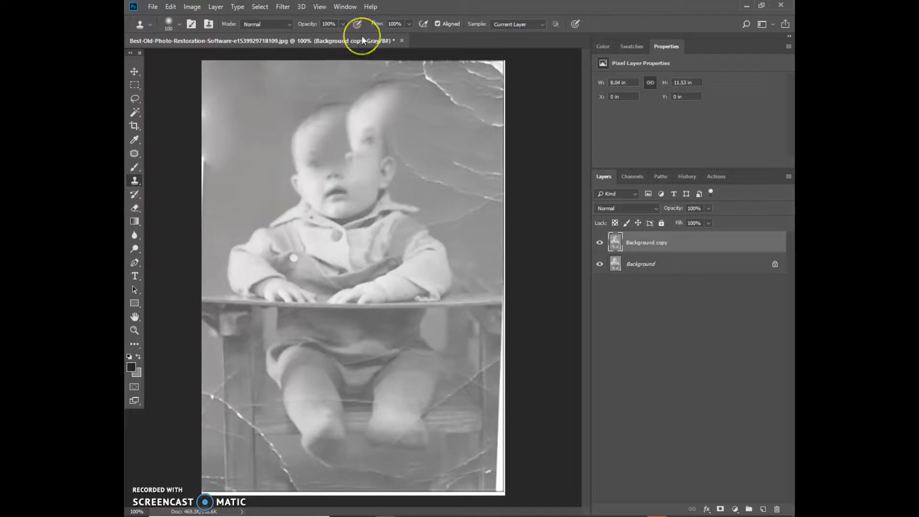
key(ctrl+z)
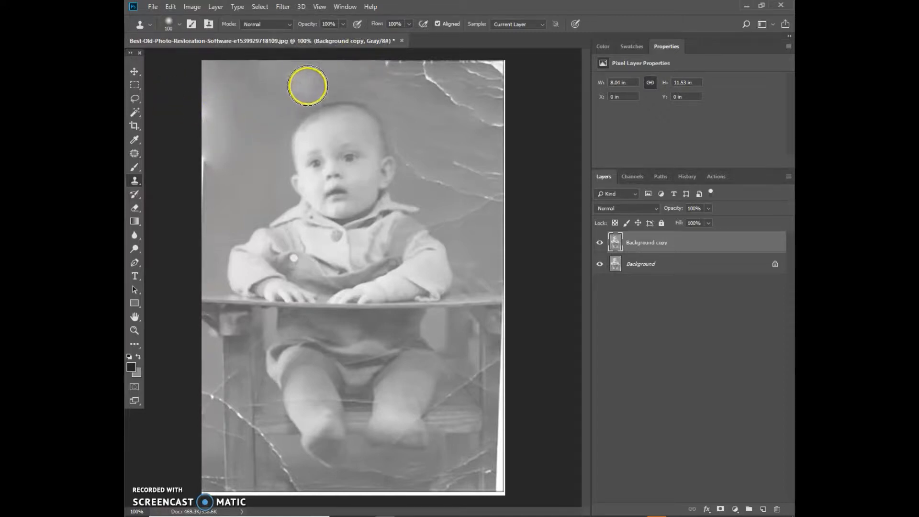
alt+click(238, 99)
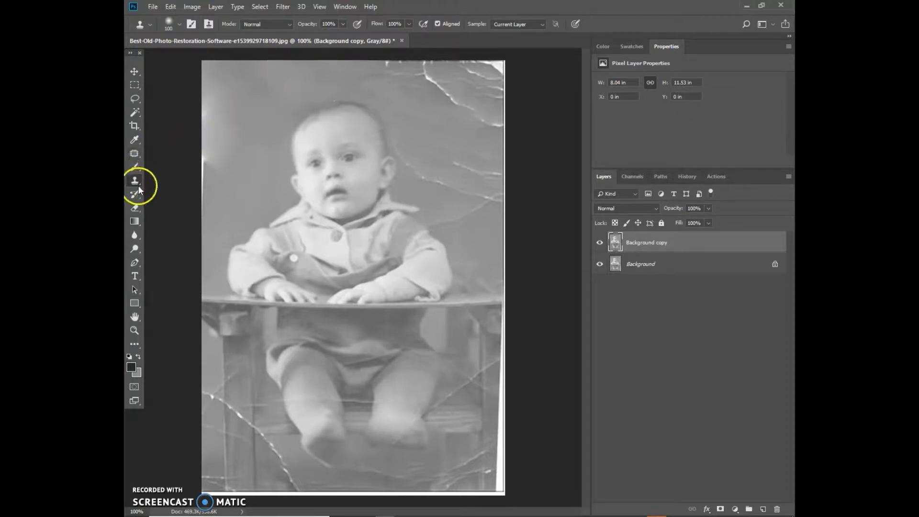
Heal the inner part of the upper-right crease near the head with the Spot Healing Brush.
click(137, 114)
click(134, 156)
right_click(134, 156)
click(170, 154)
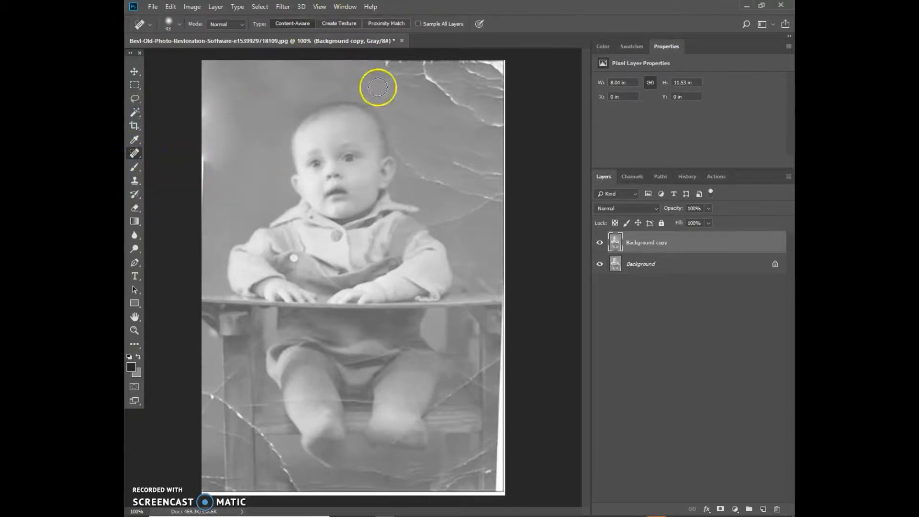
mouse_move(375, 67)
mouse_down()
mouse_move(422, 80)
mouse_move(372, 77)
mouse_move(409, 79)
mouse_move(418, 94)
mouse_move(456, 89)
mouse_move(421, 89)
mouse_up()
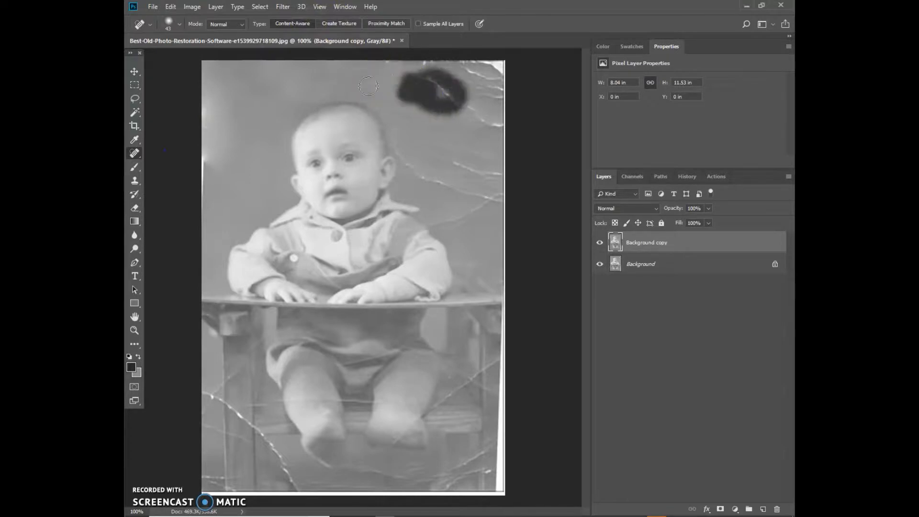
Patch the cracks and torn corner in the photo's upper-right area with clean background from the upper left.
right_click(134, 153)
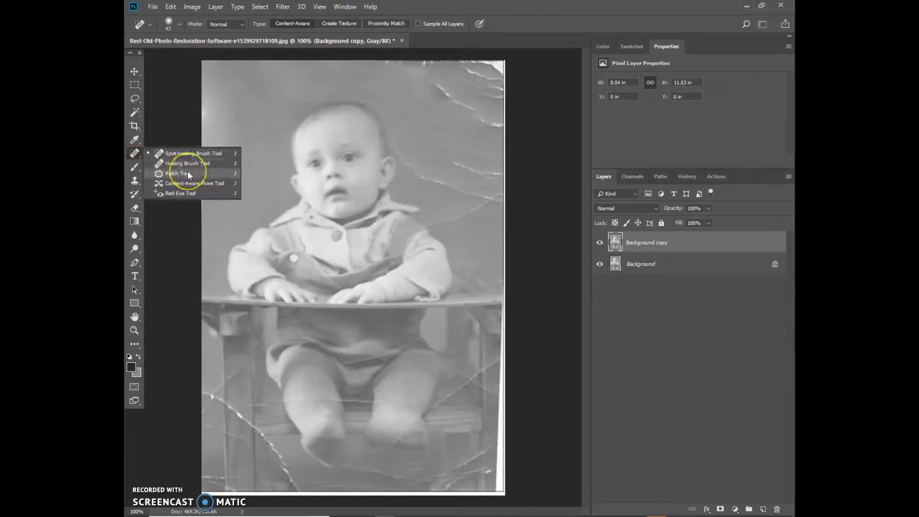
click(185, 173)
mouse_move(406, 83)
mouse_down()
mouse_move(445, 76)
mouse_move(303, 110)
mouse_move(230, 116)
mouse_move(240, 92)
mouse_up()
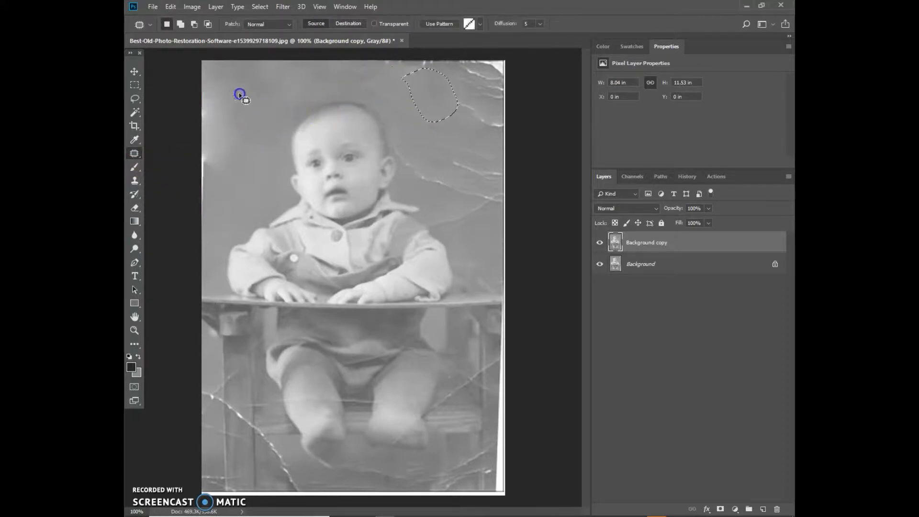
mouse_move(430, 101)
mouse_down()
mouse_move(475, 131)
mouse_move(431, 100)
mouse_up()
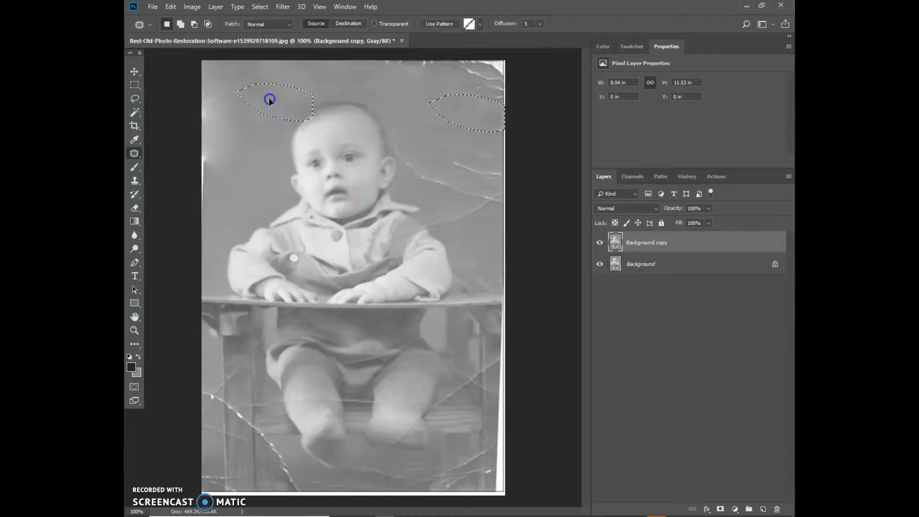
mouse_move(414, 61)
mouse_down()
mouse_move(438, 79)
mouse_move(467, 40)
mouse_up()
mouse_move(465, 80)
mouse_down()
mouse_move(254, 93)
mouse_move(256, 82)
mouse_up()
click(302, 84)
Patch the remaining dark and torn marks along the top edge above the head with clean background.
mouse_move(368, 60)
mouse_down()
mouse_move(404, 84)
mouse_move(421, 45)
mouse_move(251, 82)
mouse_up()
click(338, 69)
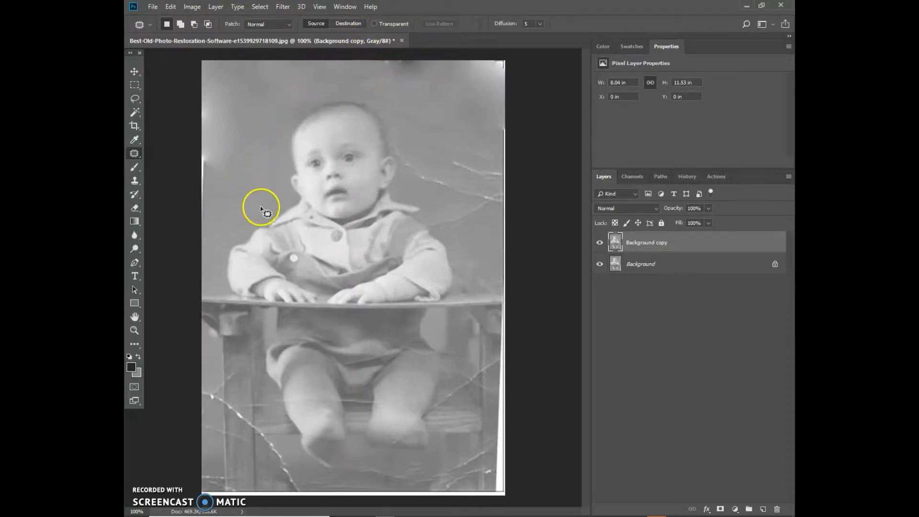
mouse_move(351, 53)
mouse_down()
mouse_move(401, 94)
mouse_move(356, 65)
mouse_move(249, 80)
mouse_up()
click(361, 76)
click(386, 88)
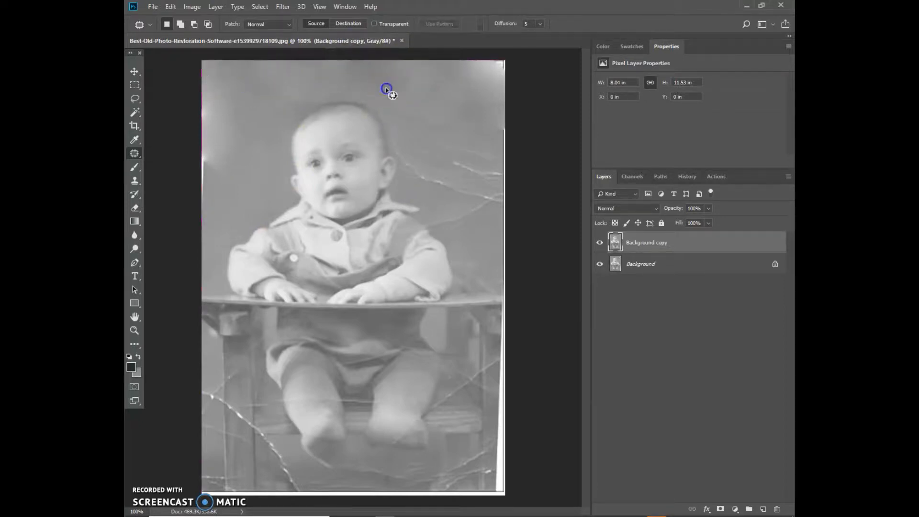
Patch the long creases in the background right of the head with clean areas from the left side, and clear the selection.
mouse_move(477, 140)
mouse_down()
mouse_move(466, 99)
mouse_move(263, 88)
mouse_move(250, 102)
mouse_move(271, 86)
mouse_up()
click(271, 85)
mouse_move(444, 130)
mouse_down()
mouse_move(451, 199)
mouse_move(512, 92)
mouse_move(444, 130)
mouse_move(234, 123)
mouse_up()
click(416, 133)
mouse_move(407, 146)
mouse_down()
mouse_move(393, 193)
mouse_move(430, 204)
mouse_up()
mouse_move(407, 143)
mouse_down()
mouse_move(459, 139)
mouse_move(390, 144)
mouse_move(244, 117)
mouse_up()
key(ctrl+d)
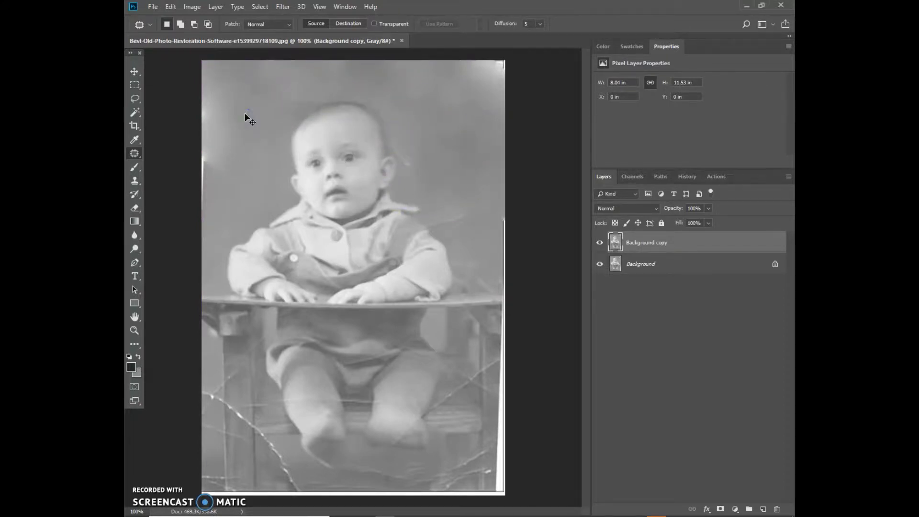
Patch the crease marks where the shoulder and sleeve on the photo's right side meet the background with clean neighbouring areas.
key(ctrl+plus)
key(ctrl+plus)
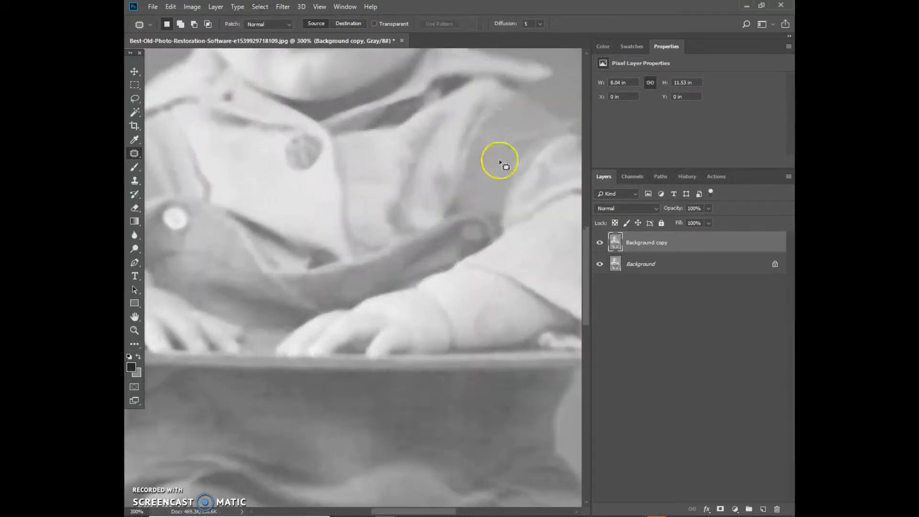
scroll(493, 139, up, 2)
mouse_move(505, 182)
mouse_down()
mouse_move(531, 161)
mouse_move(512, 151)
mouse_up()
click(515, 144)
scroll(499, 164, up, 2)
drag(525, 191, 537, 180)
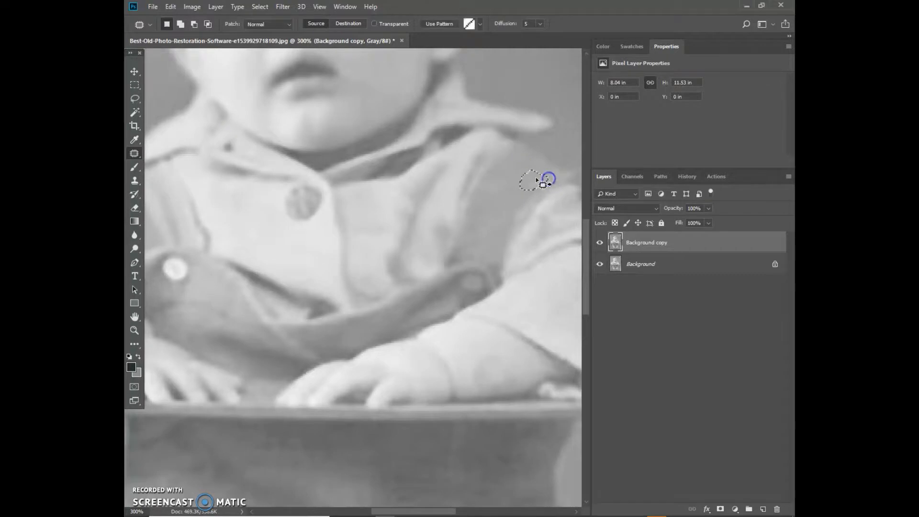
scroll(511, 189, up, 3)
drag(445, 511, 469, 511)
scroll(416, 273, up, 3)
mouse_move(413, 246)
mouse_down()
mouse_move(370, 245)
mouse_move(416, 239)
mouse_up()
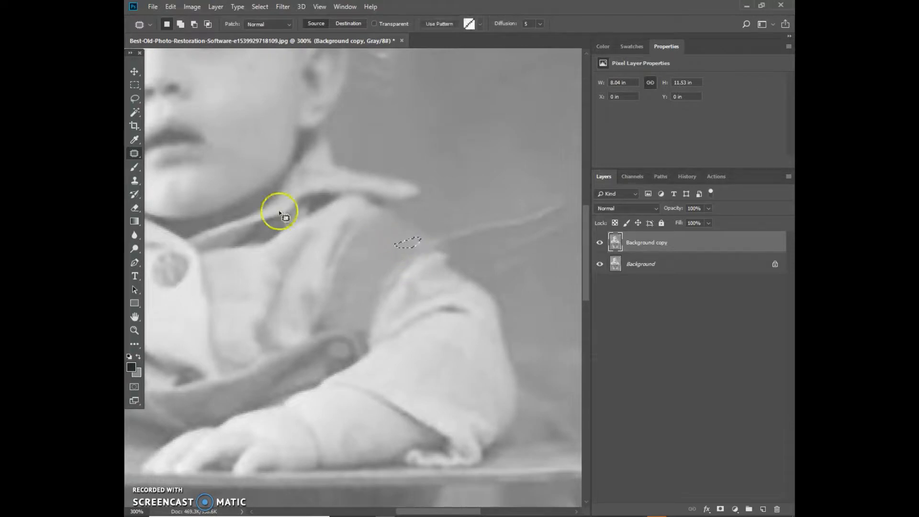
Clear the selection and heal the long crease beside the shoulder with the Spot Healing Brush at 35 px.
right_click(135, 156)
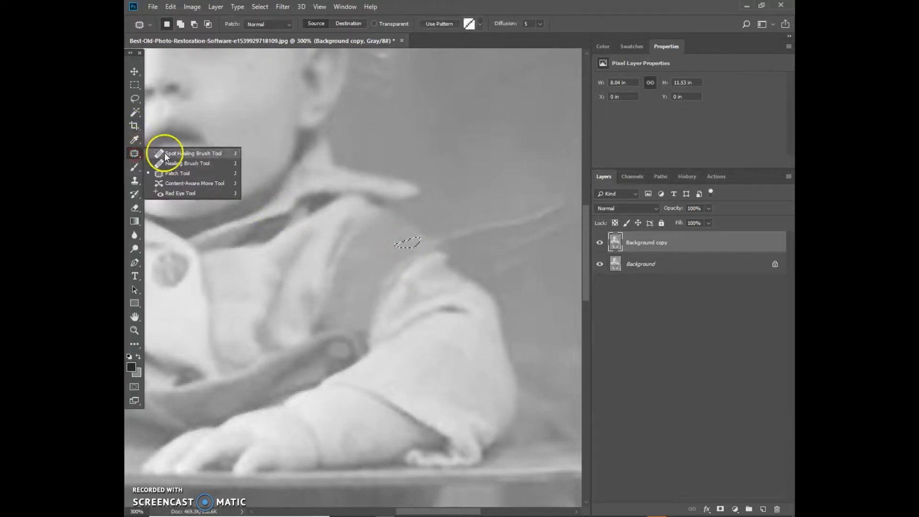
click(166, 155)
key(ctrl+d)
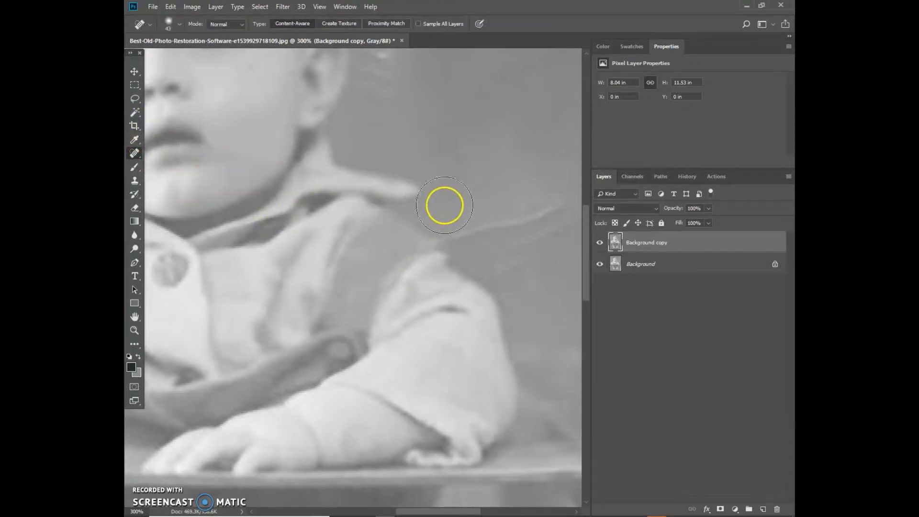
scroll(474, 288, down, 1)
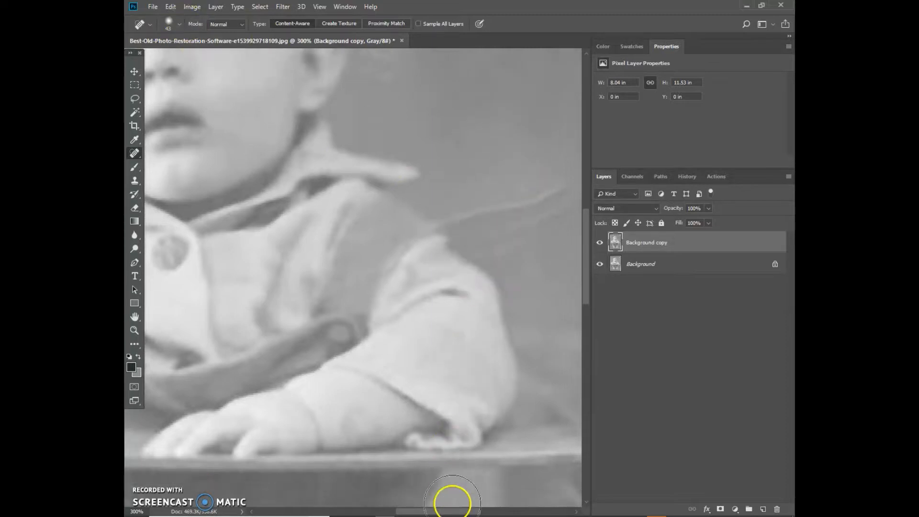
click(179, 24)
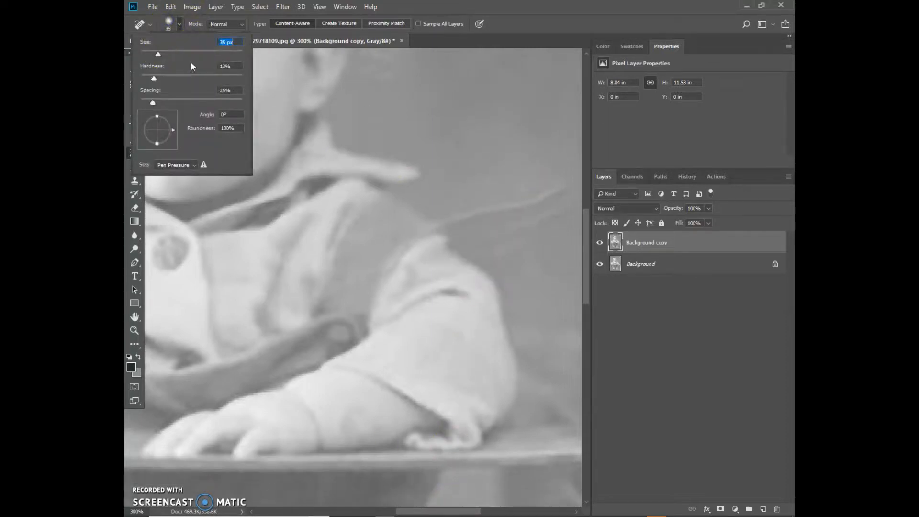
drag(465, 224, 555, 188)
mouse_move(521, 239)
mouse_down()
mouse_move(581, 193)
mouse_move(577, 185)
mouse_up()
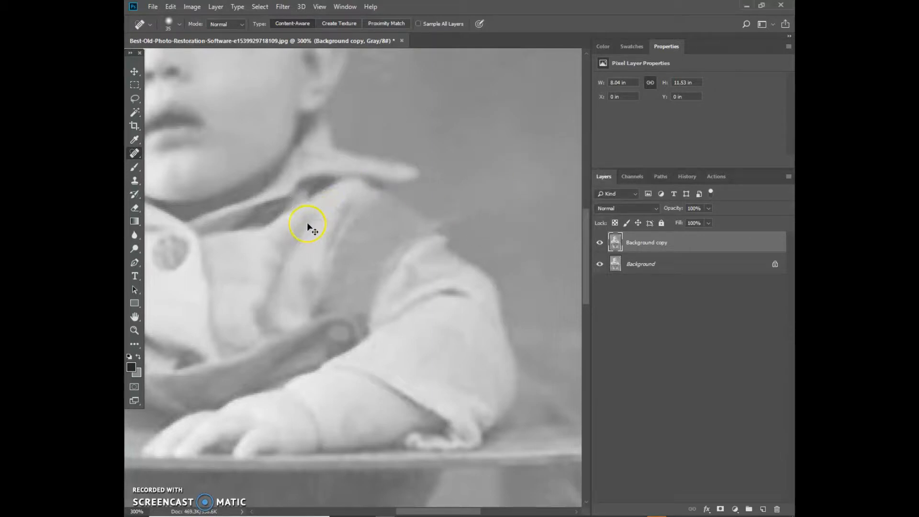
Heal the remaining crease marks around the shoulder and the white spot on the photo's left edge with the Spot Healing Brush.
scroll(306, 222, down, 4)
scroll(306, 222, up, 2)
scroll(306, 222, down, 1)
click(287, 197)
drag(413, 189, 413, 190)
drag(395, 129, 413, 159)
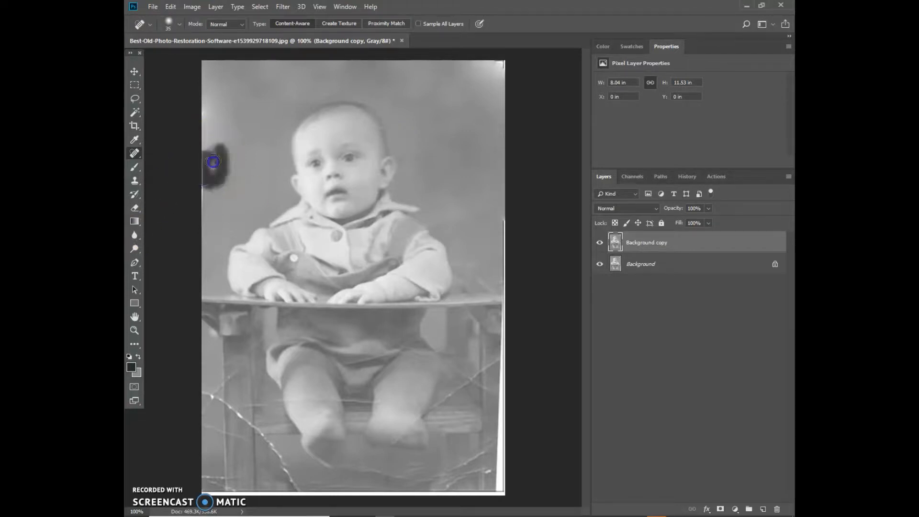
Patch the left edge and the white strip along the right edge above the table with clean background, and clear the selection.
right_click(134, 153)
click(180, 151)
right_click(134, 154)
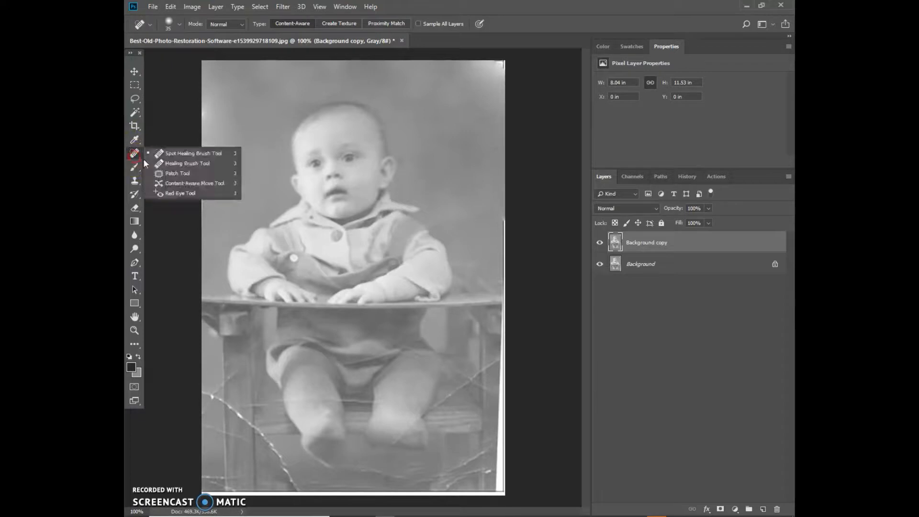
click(171, 174)
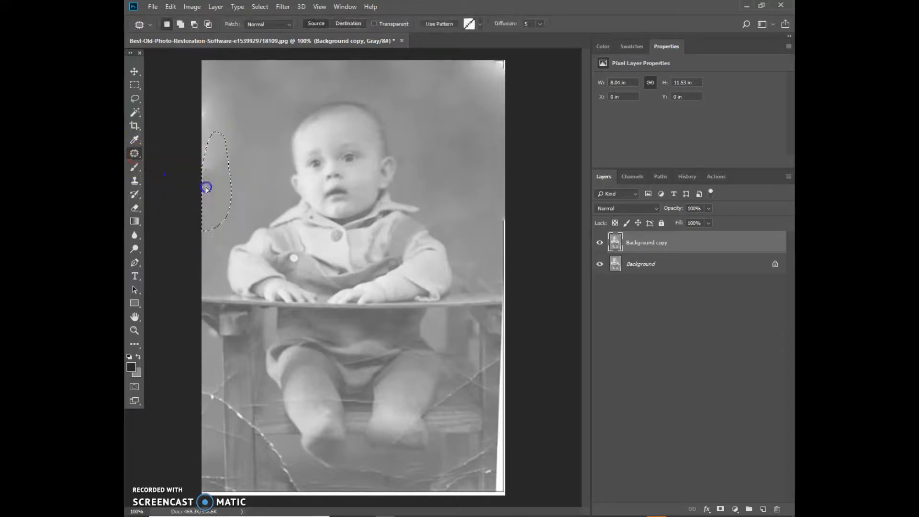
mouse_move(486, 238)
mouse_down()
mouse_move(544, 225)
mouse_move(506, 177)
mouse_up()
drag(496, 223, 447, 156)
key(ctrl+d)
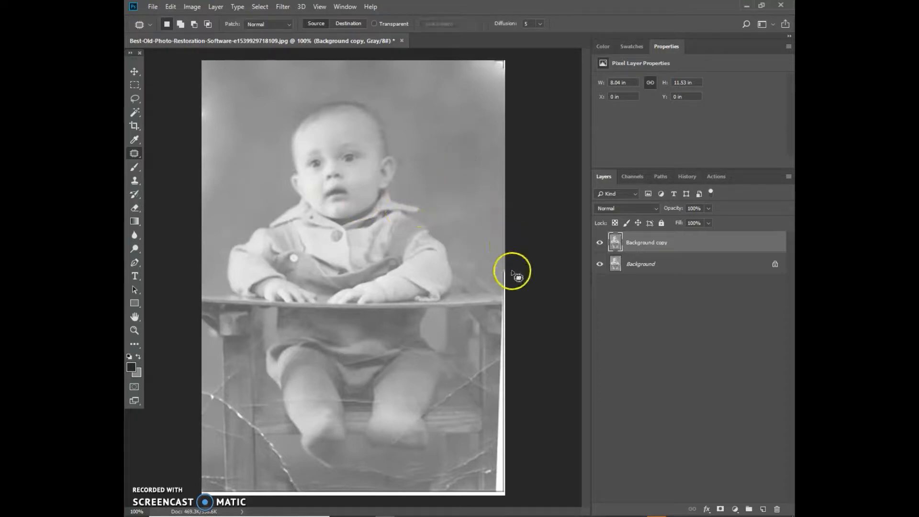
drag(511, 302, 507, 249)
drag(507, 286, 481, 219)
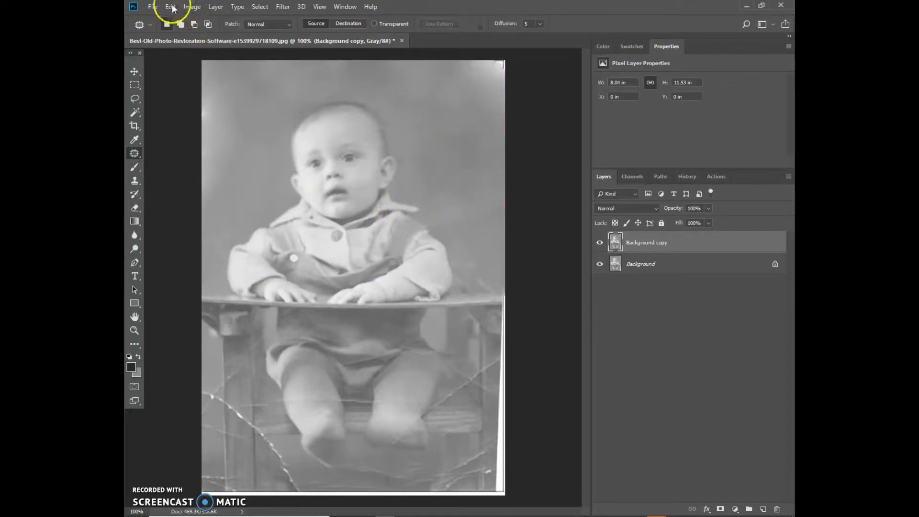
click(192, 6)
mouse_move(214, 36)
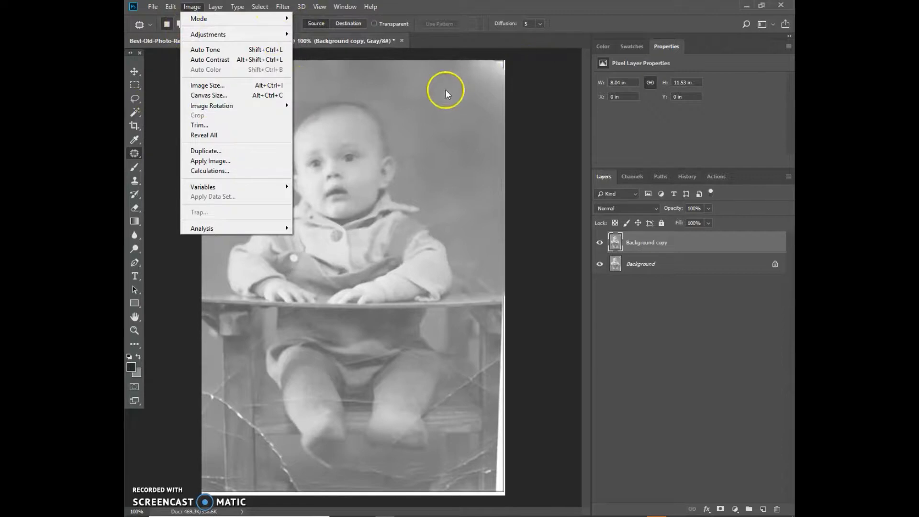
click(460, 248)
Patch the uneven background beside the shoulder and the light patches at the upper-left edge with clean, even background.
drag(489, 293, 501, 260)
click(487, 237)
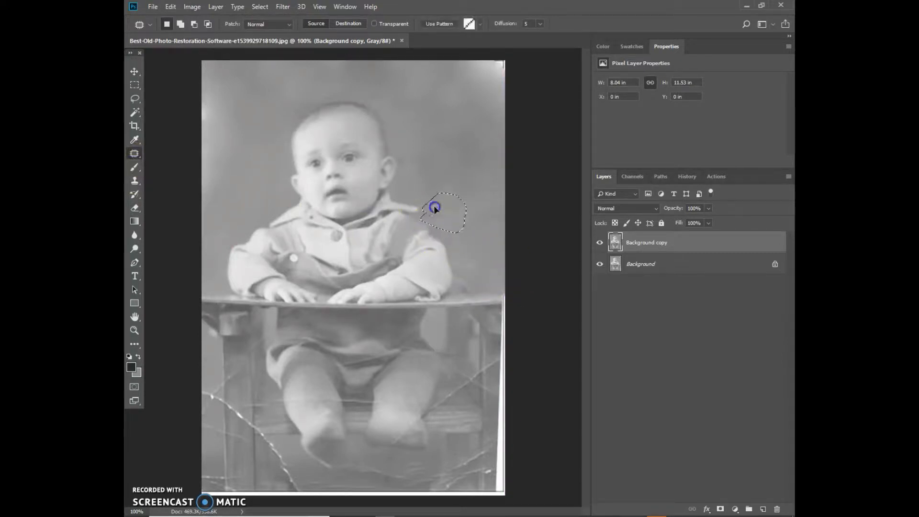
drag(464, 286, 480, 249)
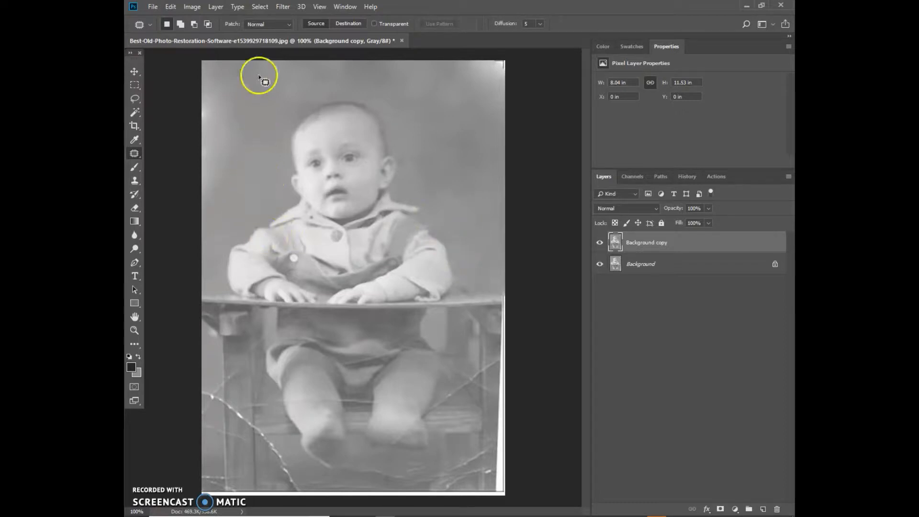
mouse_move(216, 77)
mouse_down()
mouse_move(230, 121)
mouse_move(283, 148)
mouse_move(474, 160)
mouse_up()
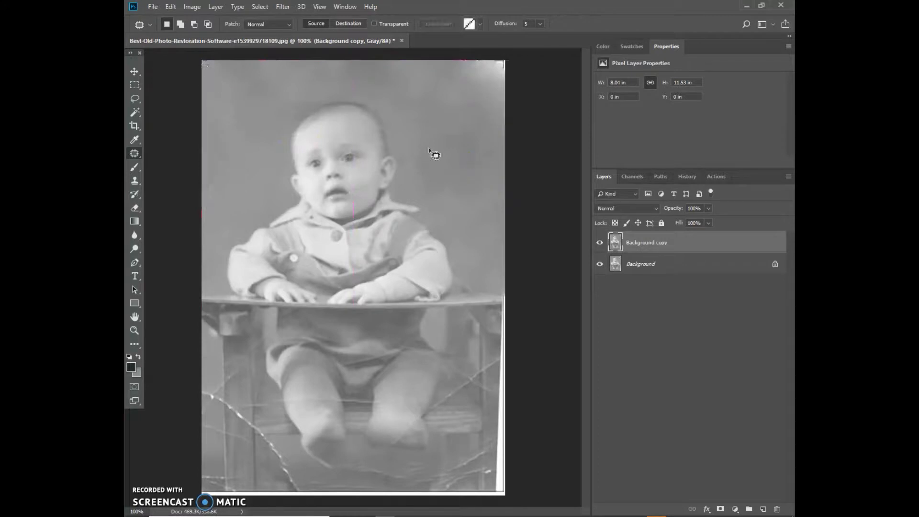
mouse_move(267, 136)
mouse_down()
mouse_move(219, 90)
mouse_move(405, 134)
mouse_up()
Heal the thin cracks and marks on the floor beneath the baby's feet with the Spot Healing Brush.
key(ctrl+plus)
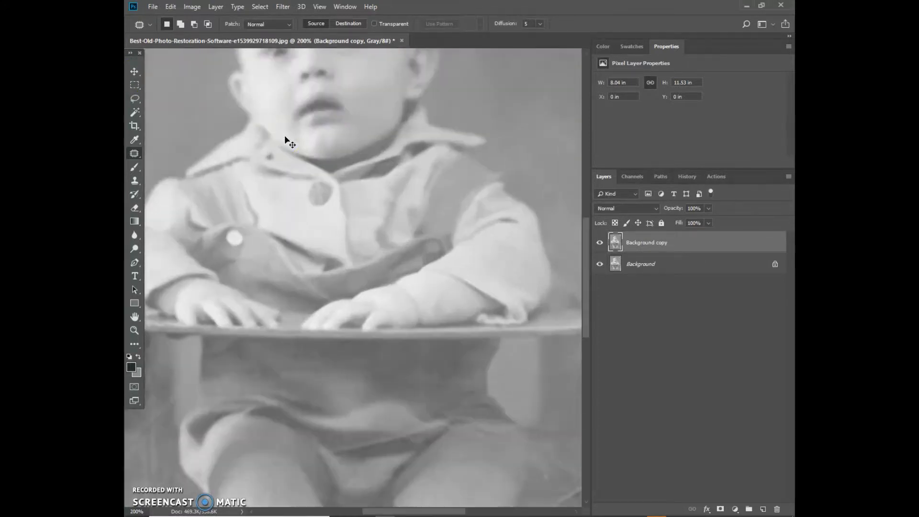
scroll(285, 140, down, 4)
scroll(286, 140, down, 4)
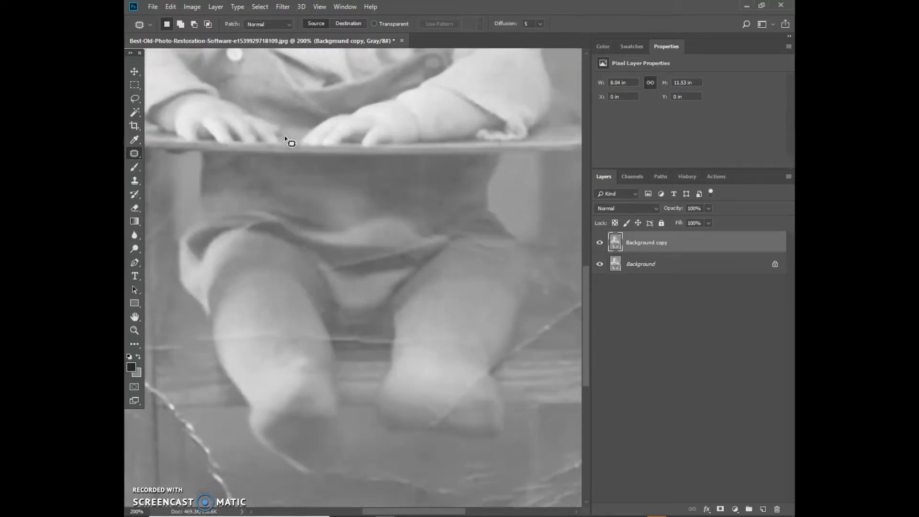
click(344, 310)
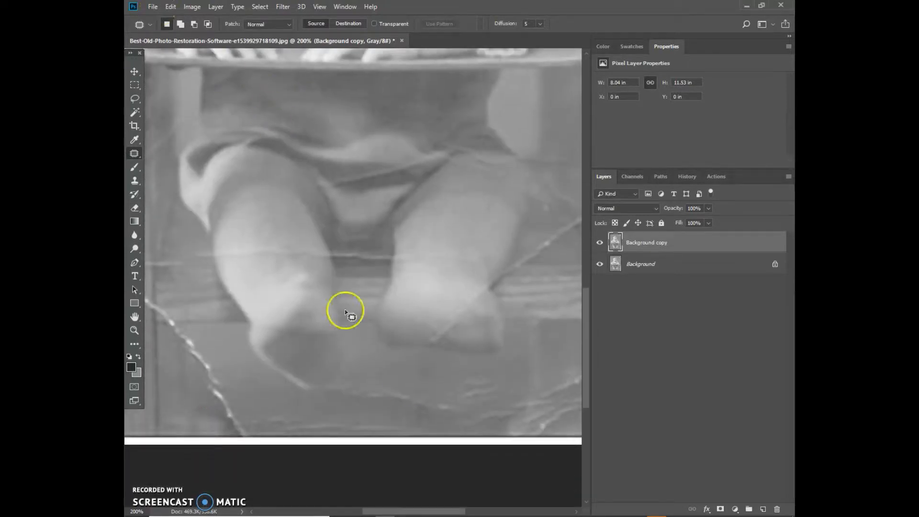
right_click(134, 153)
click(157, 153)
click(393, 373)
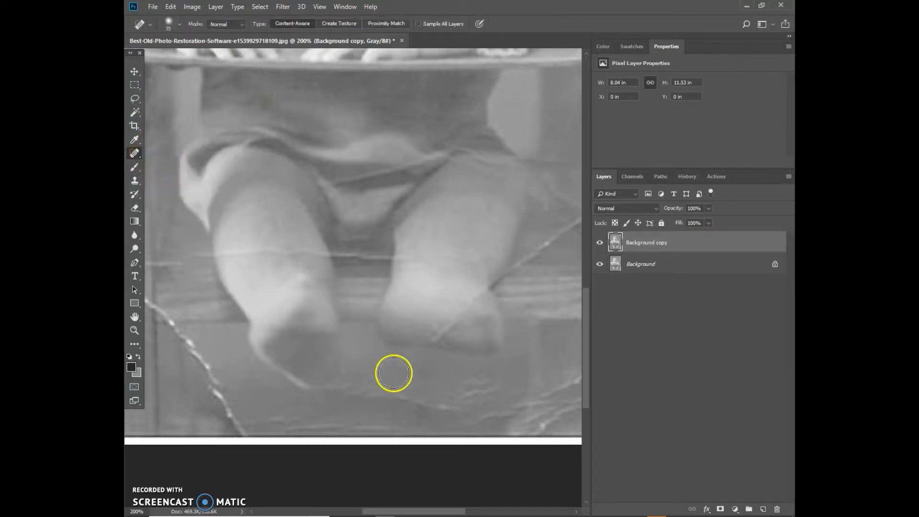
drag(357, 388, 452, 419)
drag(348, 424, 406, 421)
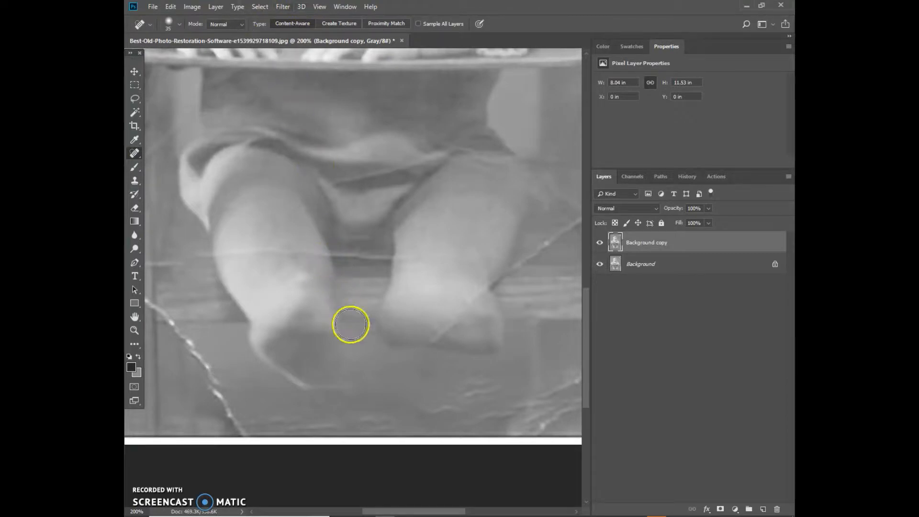
mouse_move(361, 376)
mouse_down()
mouse_move(338, 403)
mouse_move(312, 403)
mouse_up()
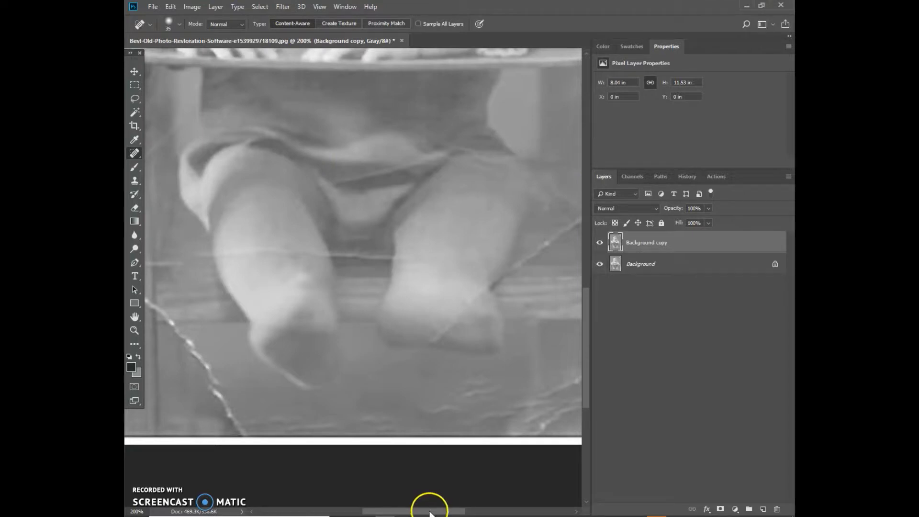
Heal the lower end of the long white crack, the marks near the bottom edge and the thin crack by the left chair leg.
drag(429, 512, 389, 511)
mouse_move(347, 353)
mouse_down()
mouse_move(348, 383)
mouse_move(385, 434)
mouse_move(503, 424)
mouse_up()
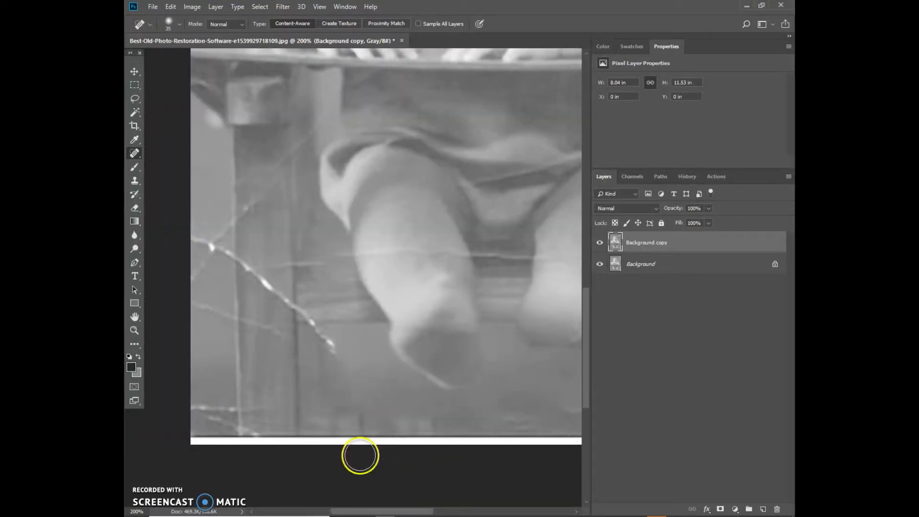
mouse_move(350, 400)
mouse_down()
mouse_move(370, 446)
mouse_move(433, 422)
mouse_up()
drag(367, 417, 467, 425)
scroll(302, 402, up, 2)
drag(217, 361, 200, 346)
Try to cover the white border along the photo's bottom edge with the Spot Healing Brush and the Patch tool.
key(ctrl+minus)
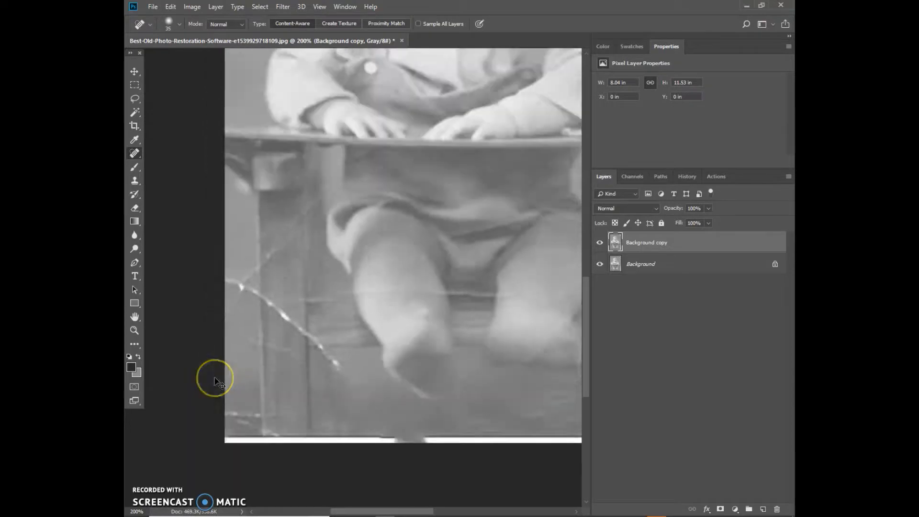
key(ctrl+minus)
key(ctrl+plus)
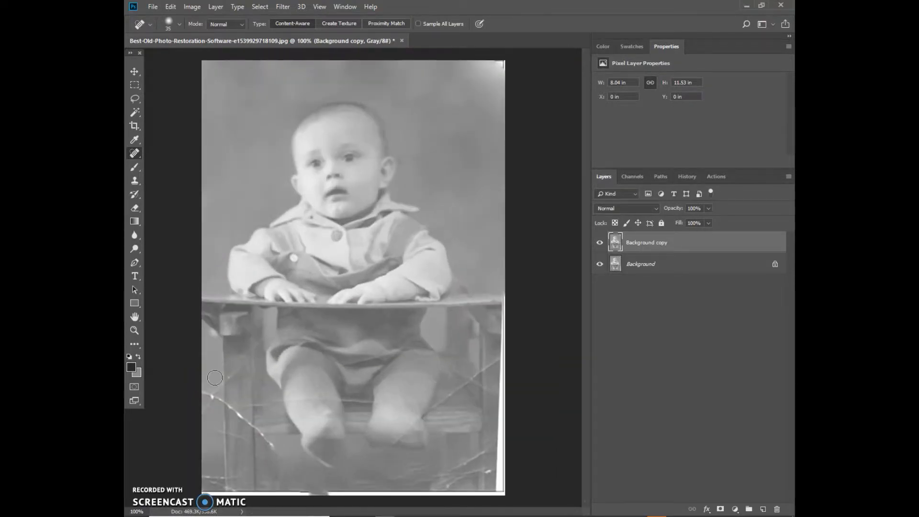
mouse_move(340, 492)
mouse_down()
mouse_move(324, 492)
mouse_move(366, 500)
mouse_up()
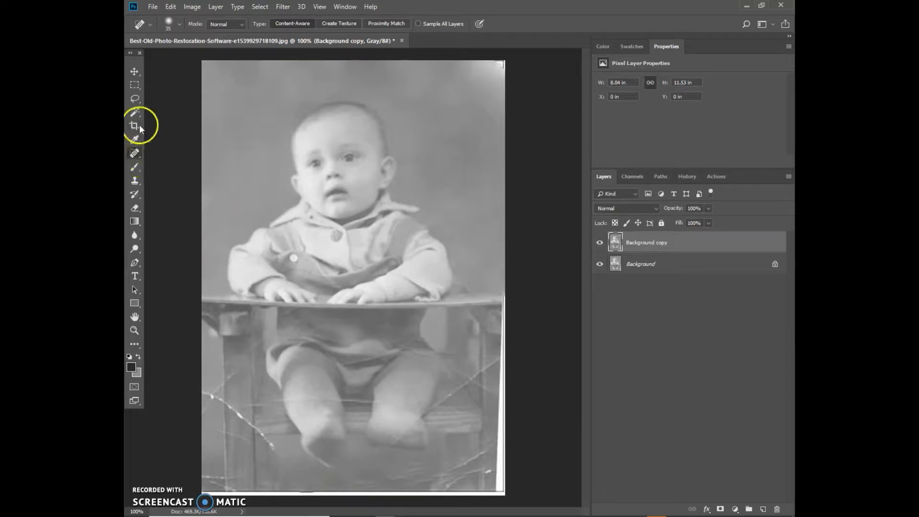
right_click(137, 156)
click(173, 174)
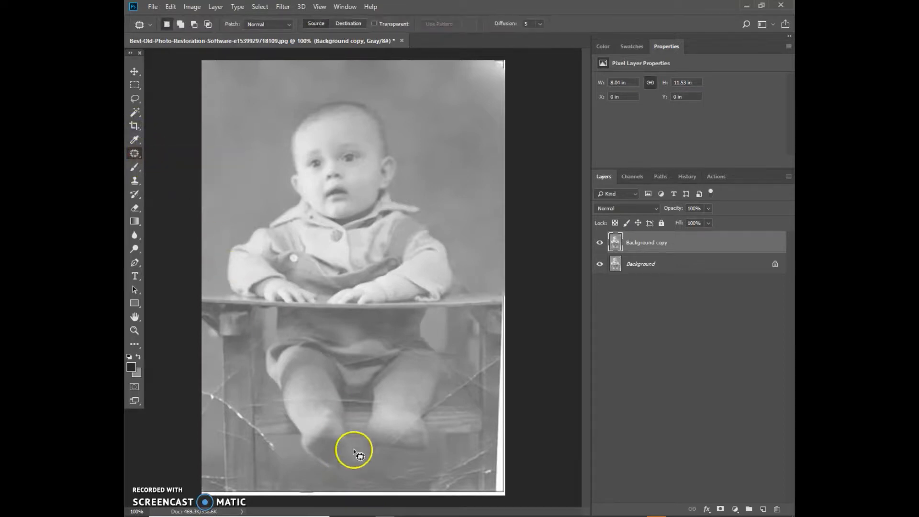
mouse_move(351, 498)
mouse_down()
mouse_move(360, 490)
mouse_move(338, 471)
mouse_up()
click(364, 472)
Clone the floor texture over part of the white bottom border with the Clone Stamp at 100 px.
click(137, 180)
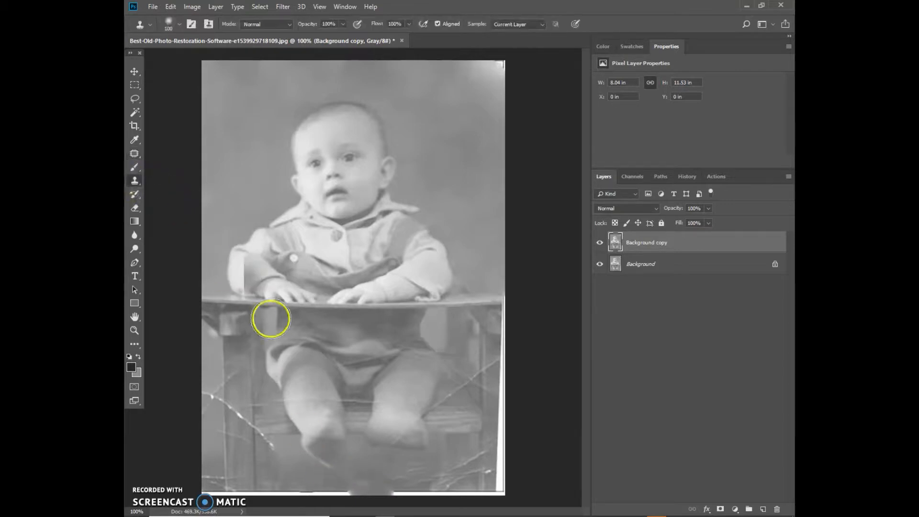
alt+click(377, 483)
click(338, 493)
click(329, 492)
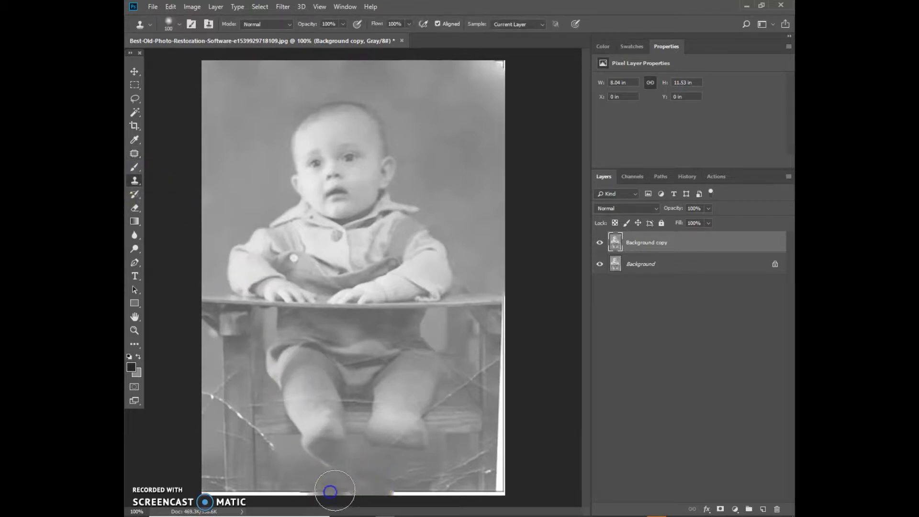
Crop the photo to 7.68 × 11.31 in, trimming off the white borders along the bottom and right edges.
click(133, 131)
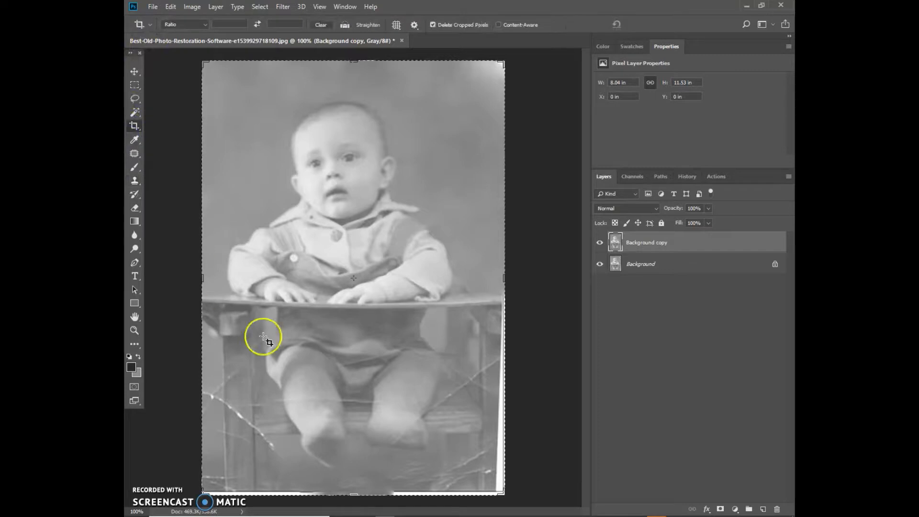
drag(354, 496, 357, 490)
drag(505, 278, 497, 279)
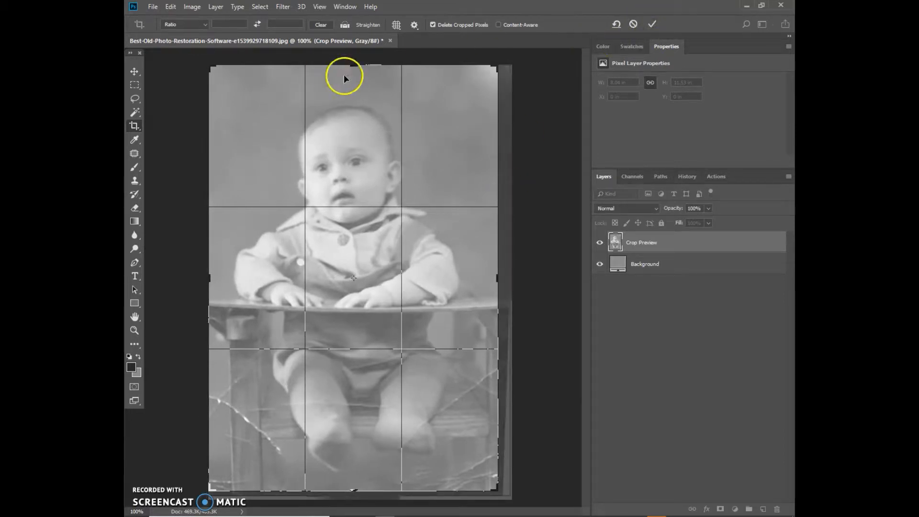
drag(351, 491, 352, 490)
click(652, 25)
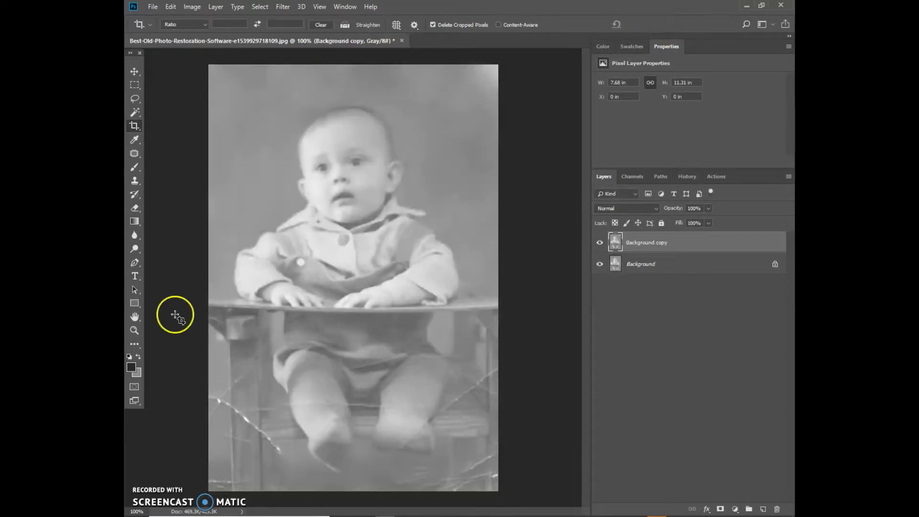
Heal the marks at the photo's lower-left edge and the upper end of the white crack with the Spot Healing Brush.
click(136, 152)
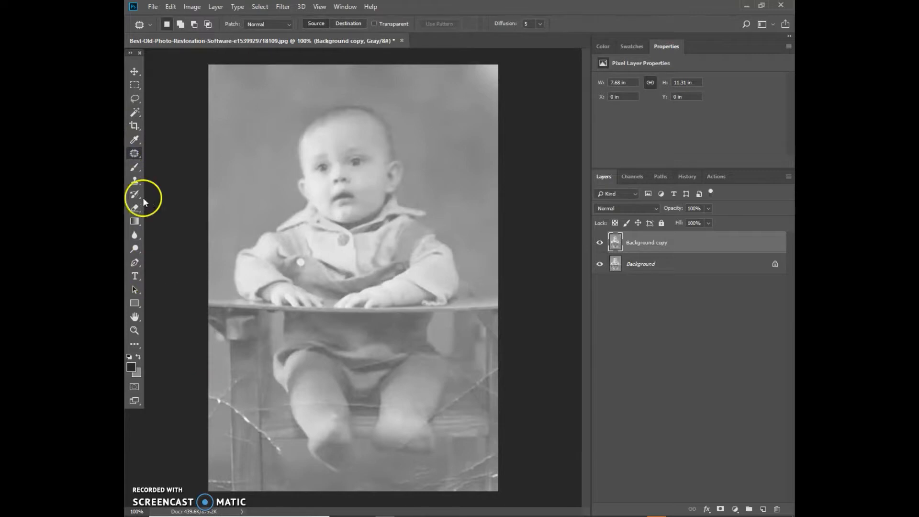
right_click(136, 153)
click(177, 150)
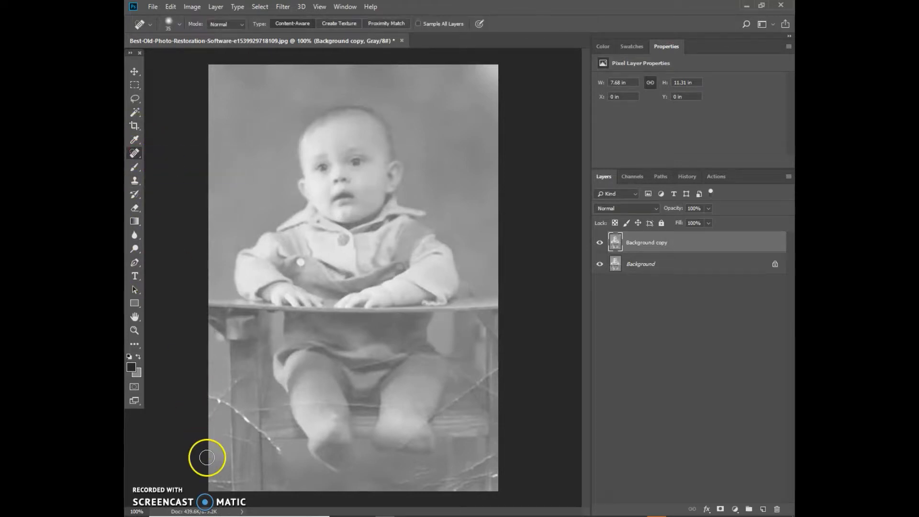
mouse_move(213, 474)
mouse_down()
mouse_move(224, 481)
mouse_move(208, 484)
mouse_move(210, 476)
mouse_up()
mouse_move(218, 382)
mouse_down()
mouse_move(210, 410)
mouse_move(214, 397)
mouse_up()
Patch both ends of the long white crack across the left chair leg with the Patch tool, using clean neighbouring areas.
right_click(134, 153)
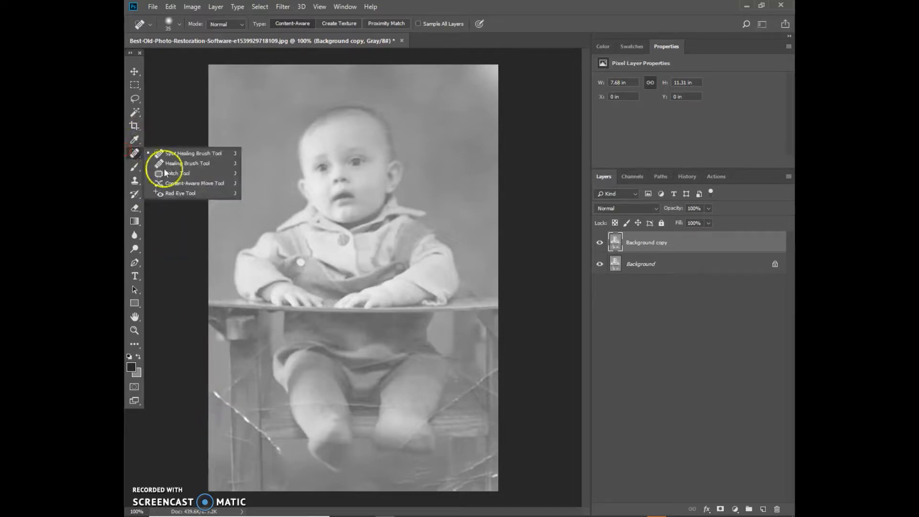
click(166, 173)
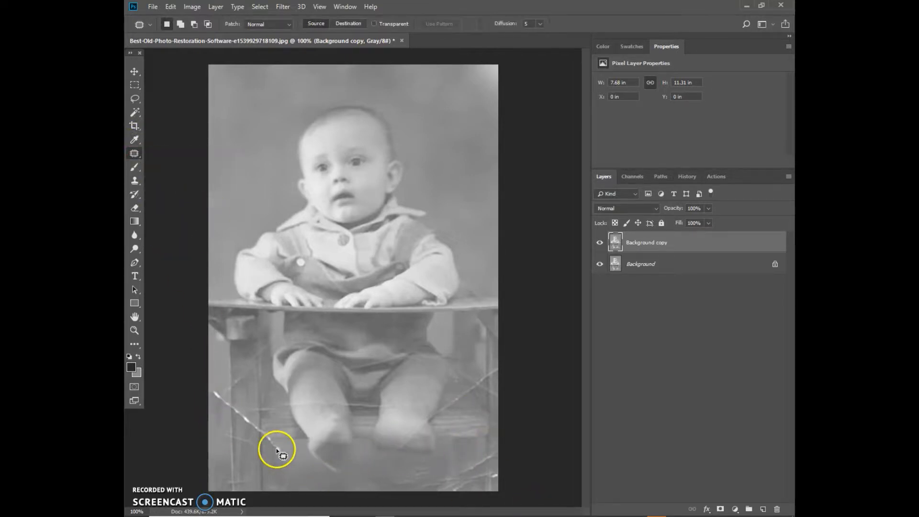
drag(289, 449, 269, 456)
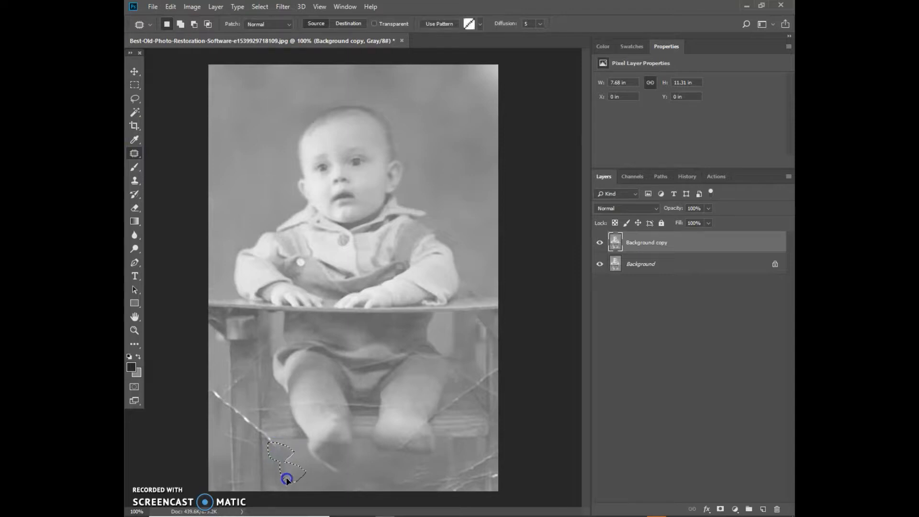
click(228, 389)
drag(201, 384, 216, 377)
drag(218, 408, 219, 430)
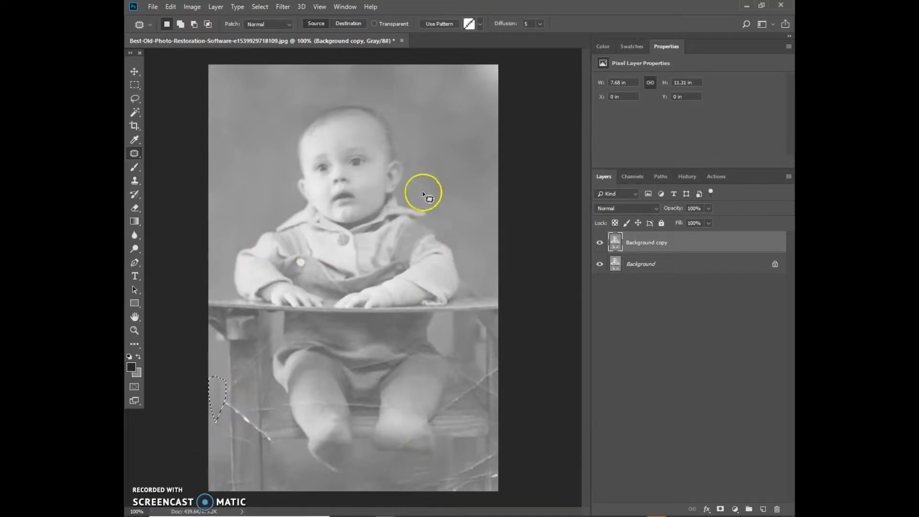
Try to patch the floor cracks below the right foot using the plain background beside the baby's head.
drag(393, 475, 441, 472)
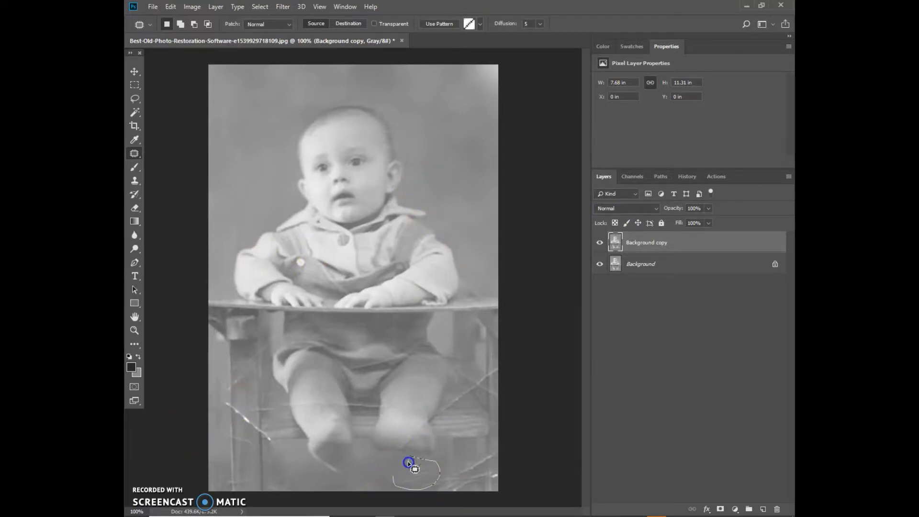
mouse_move(443, 157)
mouse_down()
mouse_move(462, 203)
mouse_move(479, 169)
mouse_move(452, 155)
mouse_up()
mouse_move(461, 180)
mouse_down()
mouse_move(403, 493)
mouse_move(401, 482)
mouse_move(424, 482)
mouse_up()
click(475, 211)
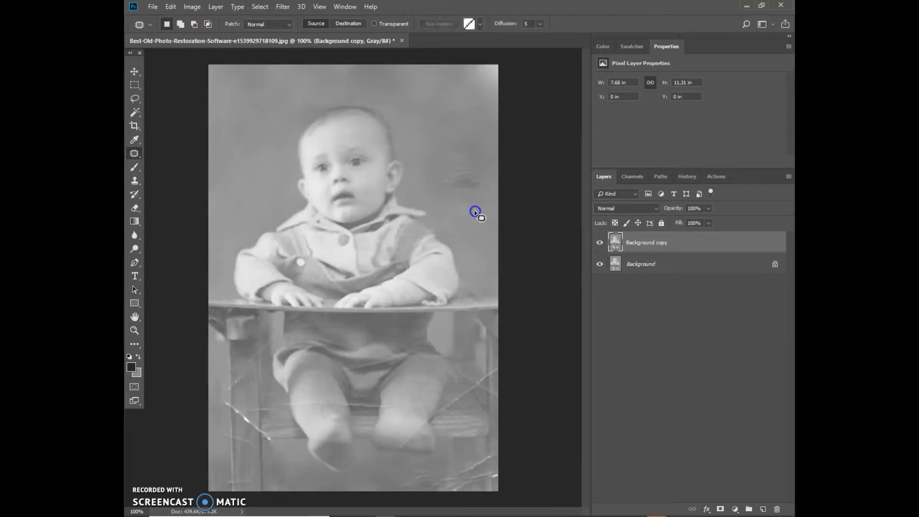
Patch the smudges in the plain background to the right of the baby's head.
drag(508, 156, 440, 161)
mouse_move(471, 187)
mouse_down()
mouse_move(457, 128)
mouse_move(438, 128)
mouse_up()
mouse_move(436, 198)
mouse_down()
mouse_move(481, 248)
mouse_move(488, 170)
mouse_move(456, 149)
mouse_up()
click(445, 164)
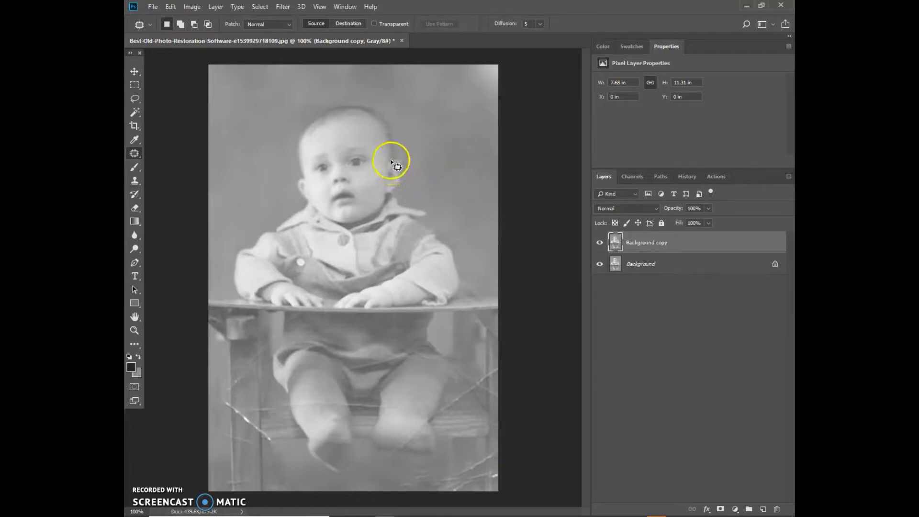
Patch the bright spot in the photo's top-right corner and part of the crack beside the right chair leg.
mouse_move(453, 65)
mouse_down()
mouse_move(472, 99)
mouse_move(543, 56)
mouse_up()
mouse_move(483, 77)
mouse_down()
mouse_move(460, 105)
mouse_move(472, 78)
mouse_move(438, 86)
mouse_up()
click(439, 127)
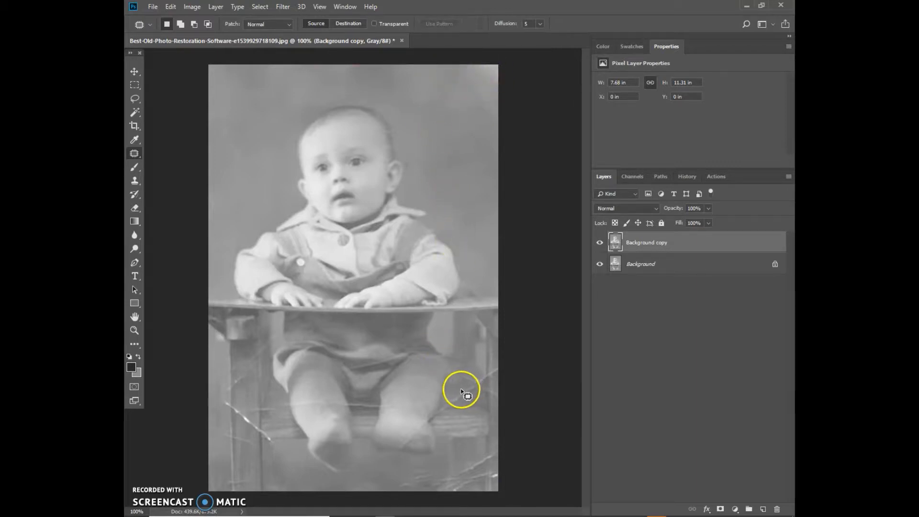
drag(472, 381, 473, 386)
drag(483, 254, 482, 254)
Patch the cracked floor area below the right foot with texture from the plain upper background.
click(401, 478)
drag(458, 468, 417, 463)
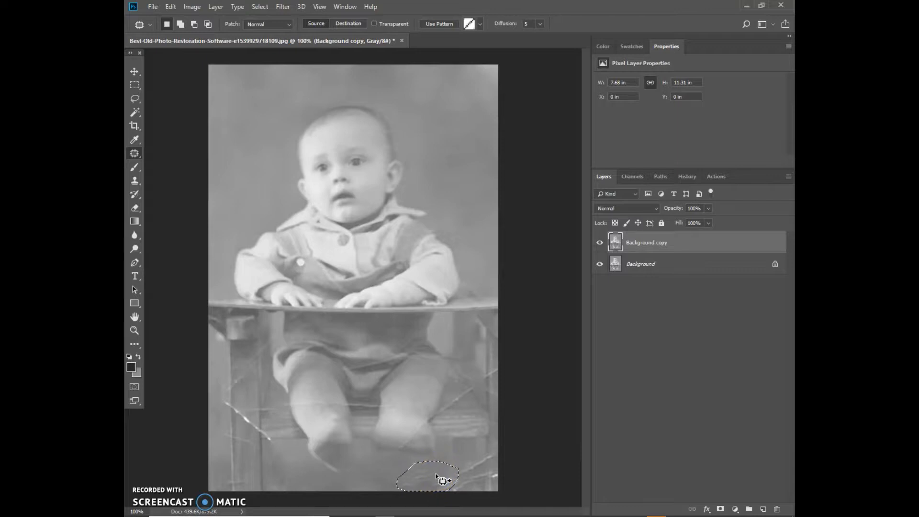
drag(427, 488, 455, 339)
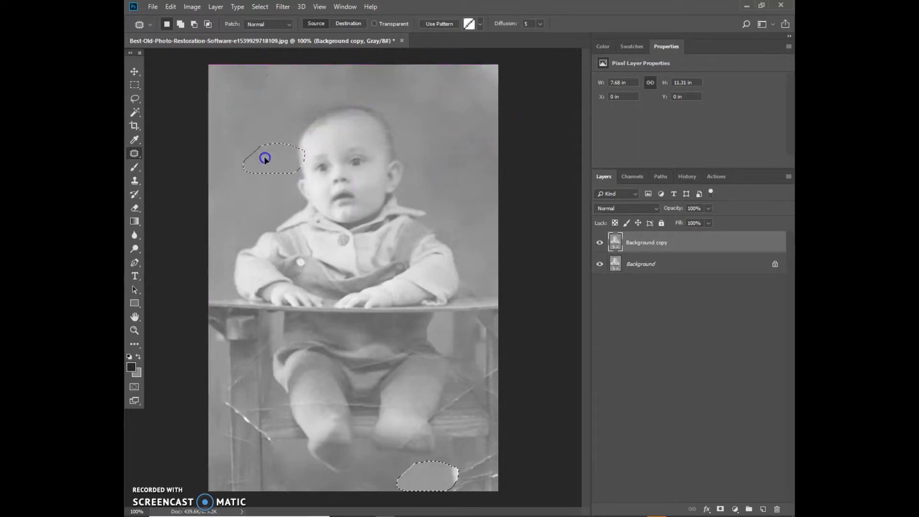
drag(247, 185, 534, 190)
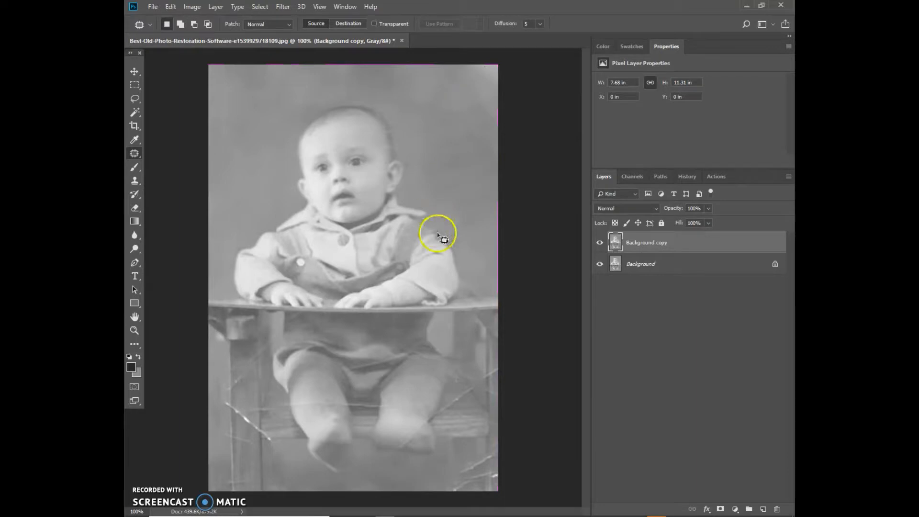
Patch the remaining floor cracks near the lower-right corner and the floor below the left foot with clean upper background.
click(436, 478)
mouse_move(476, 473)
mouse_down()
mouse_move(463, 455)
mouse_move(458, 139)
mouse_up()
click(457, 139)
mouse_move(461, 454)
mouse_down()
mouse_move(437, 455)
mouse_move(476, 439)
mouse_move(461, 449)
mouse_move(467, 129)
mouse_up()
click(467, 129)
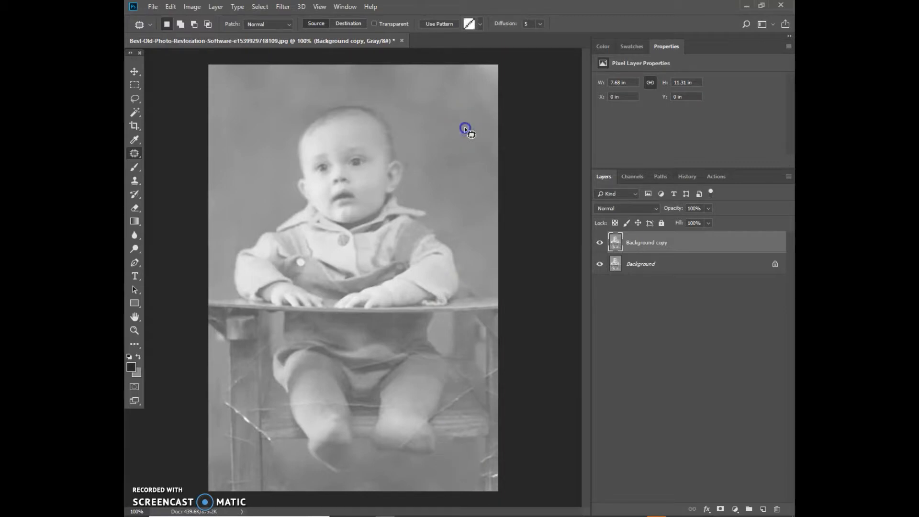
mouse_move(286, 451)
mouse_down()
mouse_move(267, 492)
mouse_move(286, 450)
mouse_move(273, 185)
mouse_move(258, 179)
mouse_up()
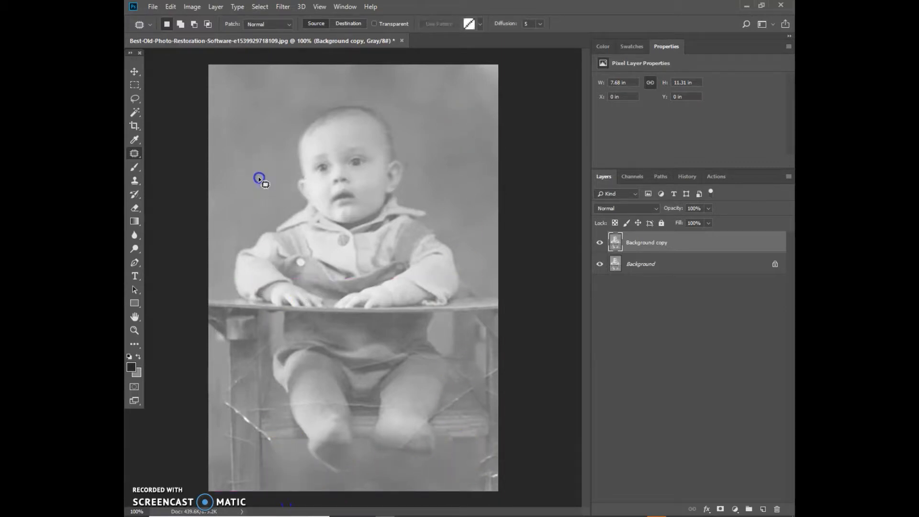
At 200% zoom, patch the lower end of the white crack beside the left chair leg.
key(ctrl+plus)
scroll(267, 186, down, 5)
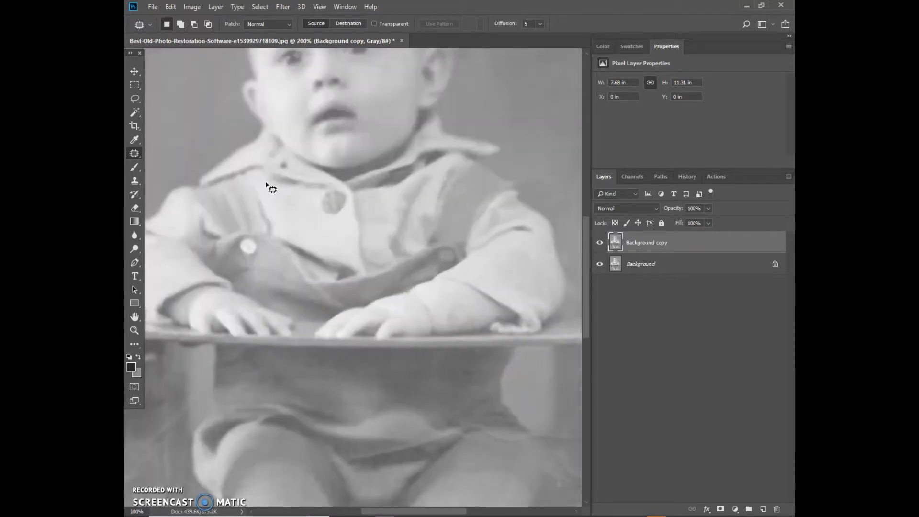
scroll(266, 187, down, 3)
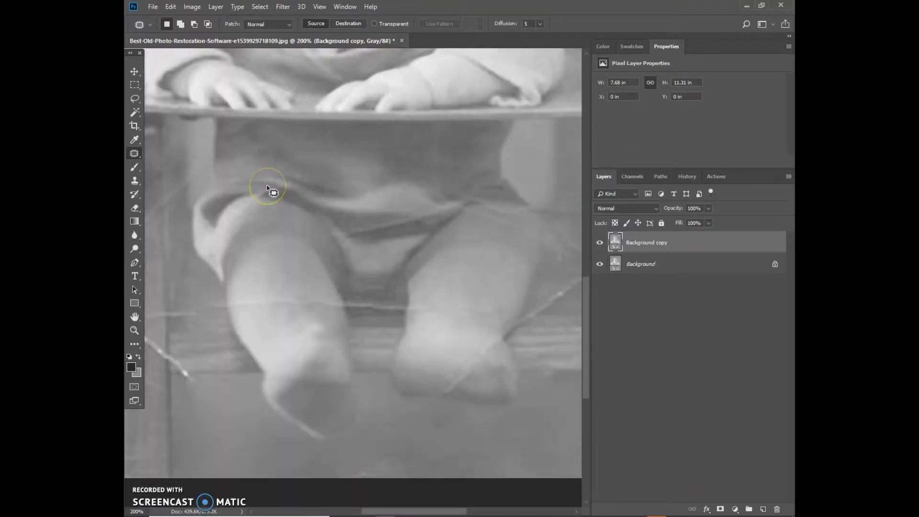
drag(190, 340, 204, 340)
click(406, 190)
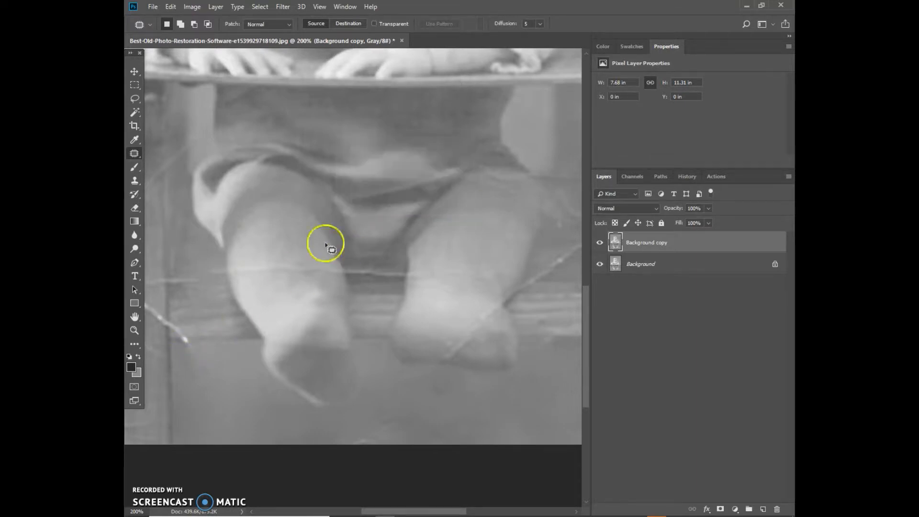
drag(184, 335, 191, 336)
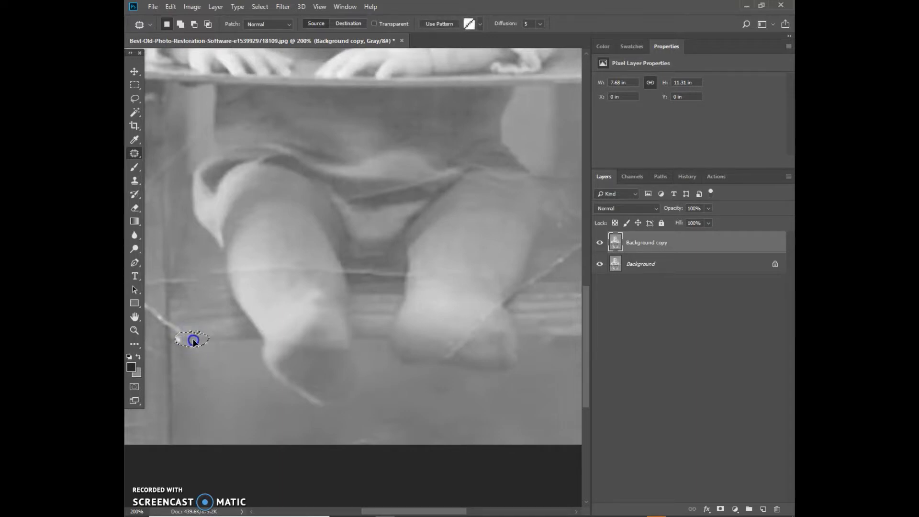
click(205, 341)
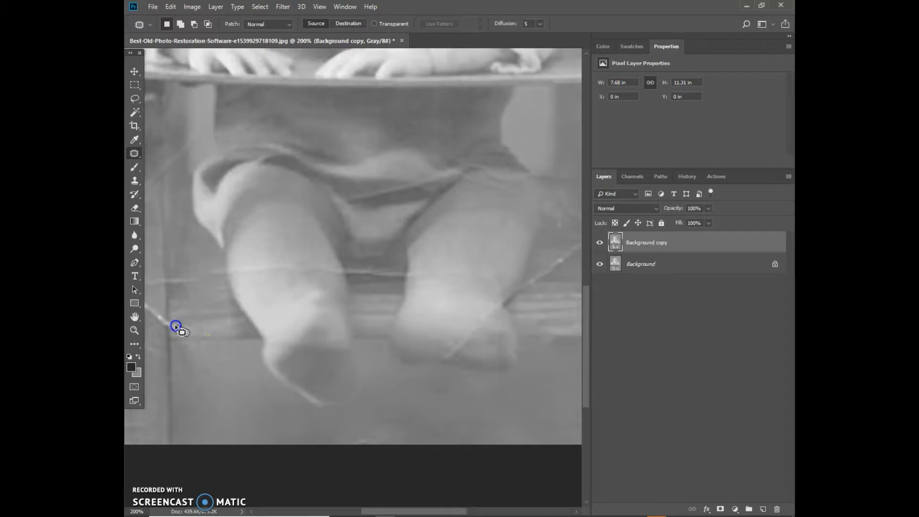
drag(176, 327, 184, 335)
click(211, 335)
scroll(166, 351, up, 2)
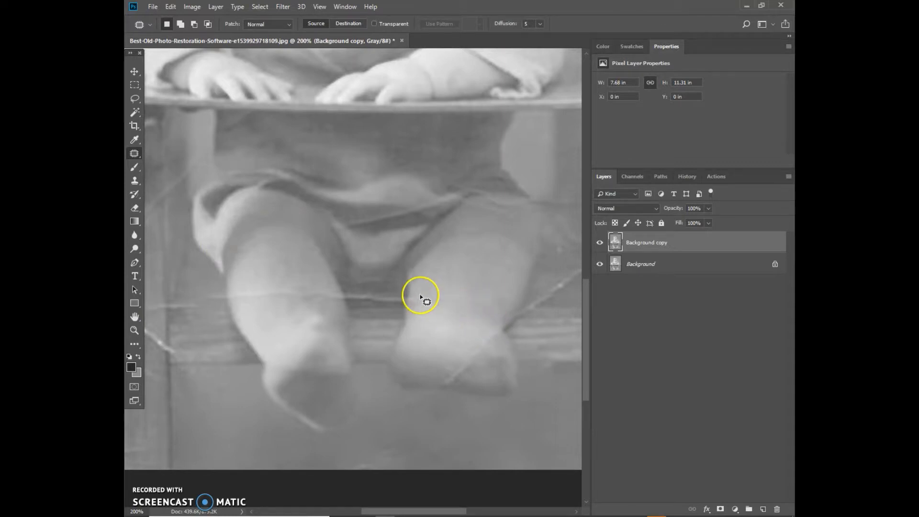
mouse_move(470, 309)
mouse_down()
mouse_move(449, 281)
mouse_move(443, 328)
mouse_up()
click(434, 331)
drag(403, 297, 411, 305)
click(426, 320)
mouse_move(415, 293)
mouse_down()
mouse_move(408, 311)
mouse_move(436, 305)
mouse_move(456, 342)
mouse_up()
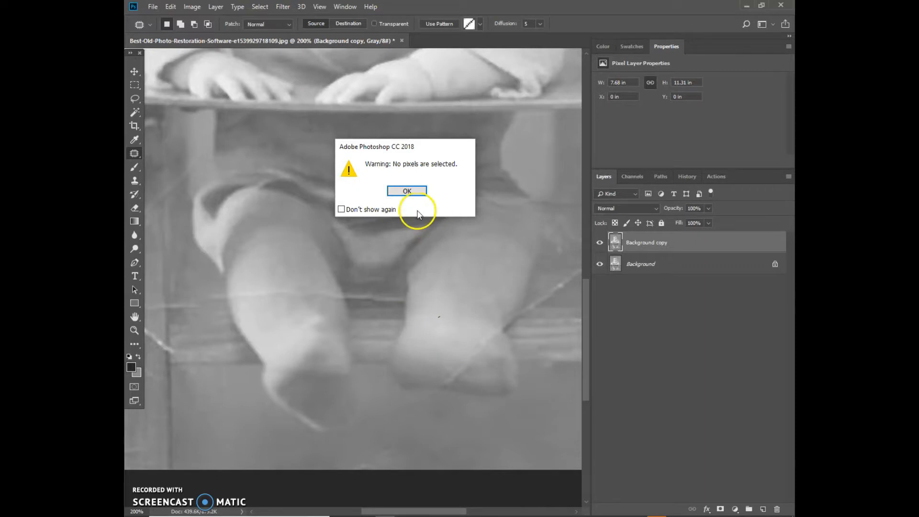
click(406, 191)
Patch the diagonal crack across the baby's right-hand foot using clean skin texture.
mouse_move(496, 347)
mouse_down()
mouse_move(478, 326)
mouse_move(467, 327)
mouse_up()
click(465, 327)
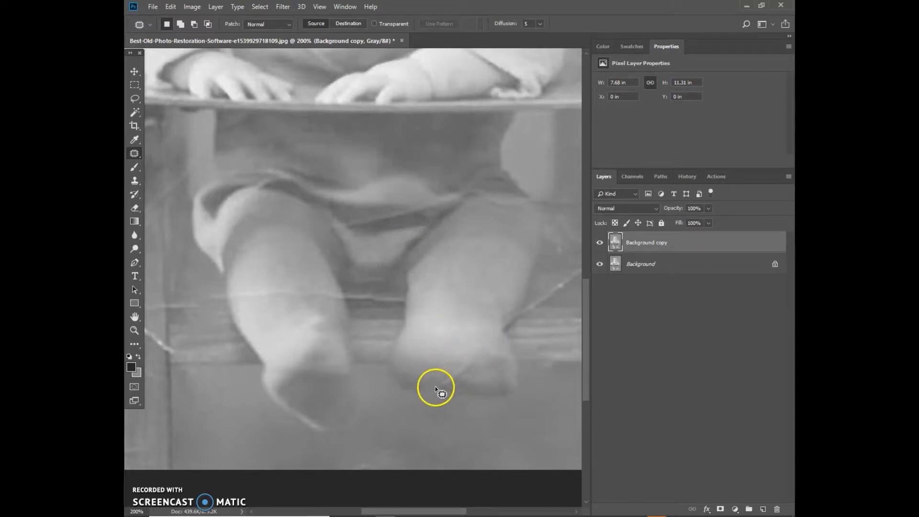
mouse_move(439, 386)
mouse_down()
mouse_move(461, 382)
mouse_move(463, 369)
mouse_move(436, 376)
mouse_move(466, 370)
mouse_move(479, 378)
mouse_move(429, 378)
mouse_move(447, 389)
mouse_move(462, 373)
mouse_move(449, 368)
mouse_move(478, 375)
mouse_up()
click(480, 377)
click(478, 374)
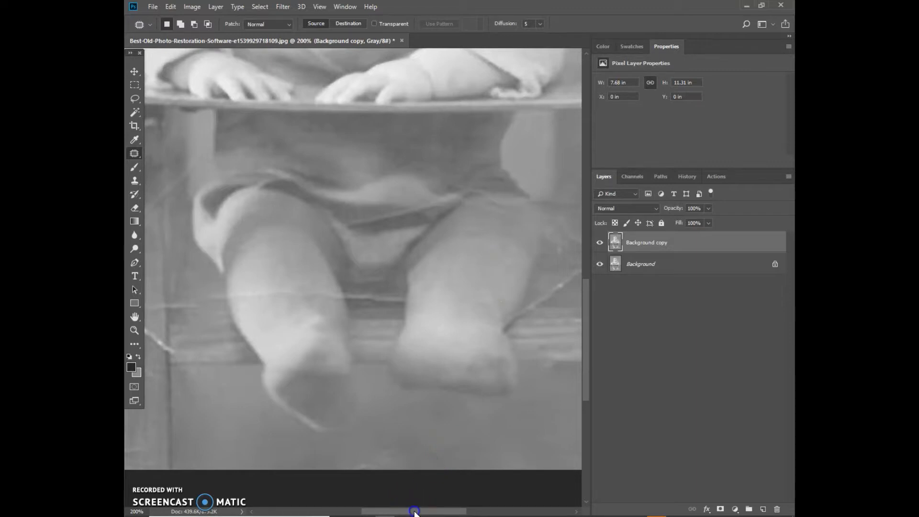
Patch the diagonal crack between the right-hand leg and the right chair leg, down to the wooden footrest.
drag(415, 511, 431, 510)
drag(473, 294, 479, 300)
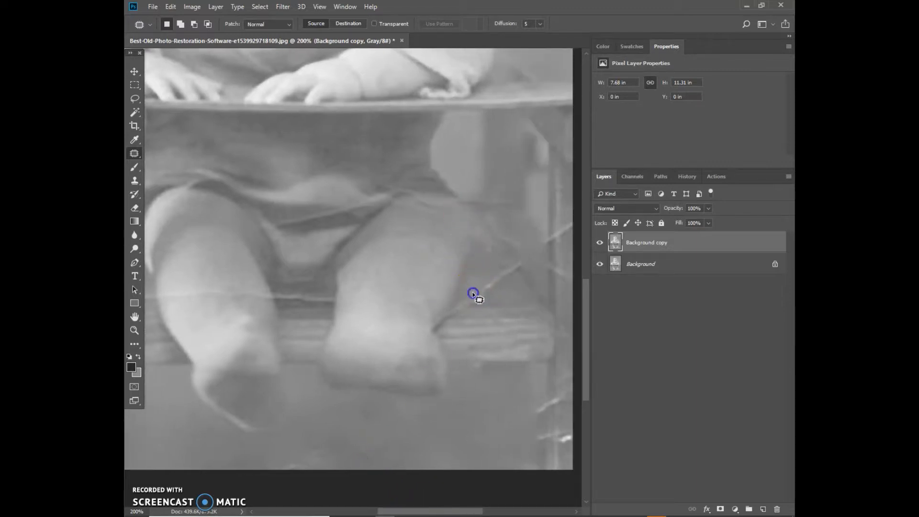
mouse_move(516, 276)
mouse_down()
mouse_move(475, 266)
mouse_move(506, 287)
mouse_move(517, 286)
mouse_move(476, 265)
mouse_move(498, 282)
mouse_move(488, 268)
mouse_up()
click(509, 284)
drag(526, 263, 516, 259)
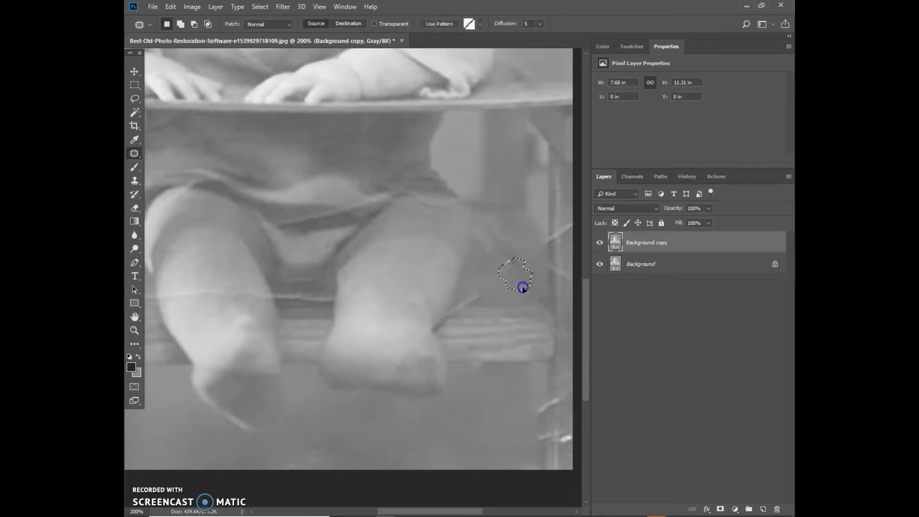
click(459, 286)
mouse_move(462, 304)
mouse_down()
mouse_move(486, 300)
mouse_move(461, 302)
mouse_up()
mouse_move(464, 317)
mouse_down()
mouse_move(474, 297)
mouse_move(492, 309)
mouse_up()
click(475, 326)
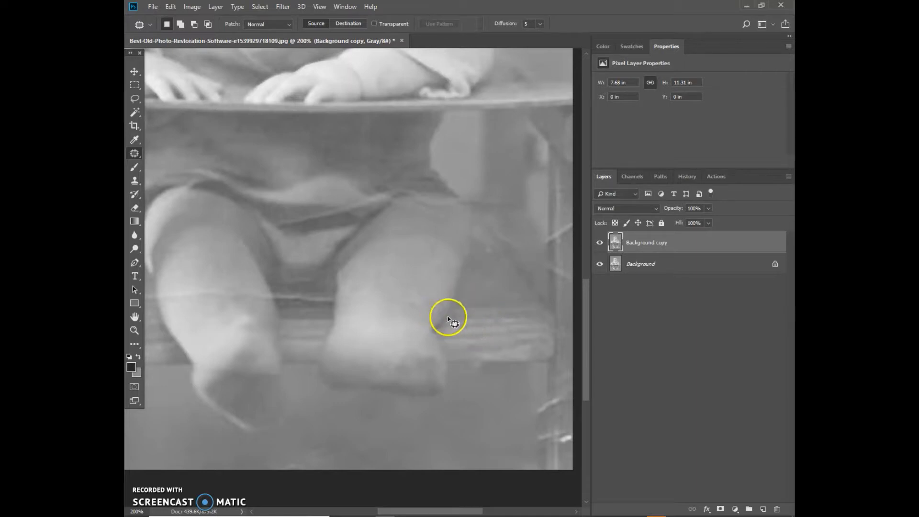
Patch the crack marks on the floor just left of the right chair leg near the photo's bottom edge.
scroll(456, 334, down, 2)
scroll(455, 331, down, 1)
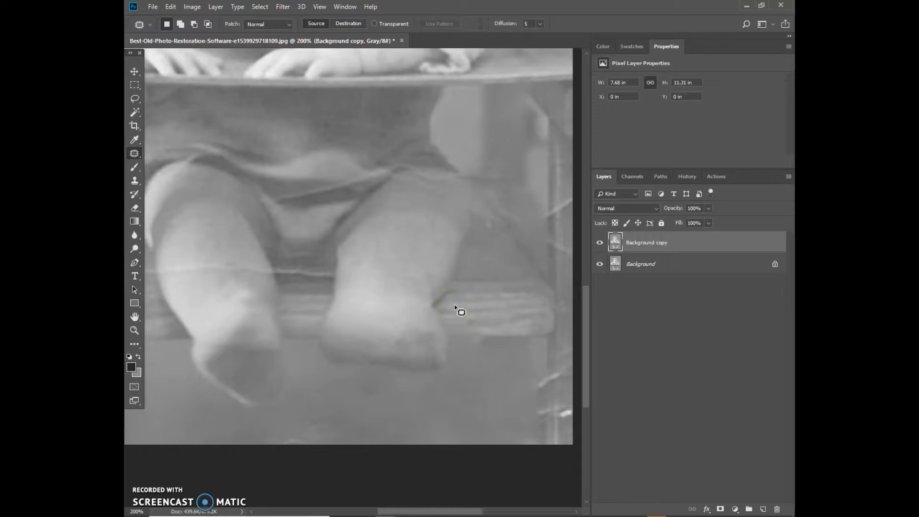
scroll(326, 297, up, 20)
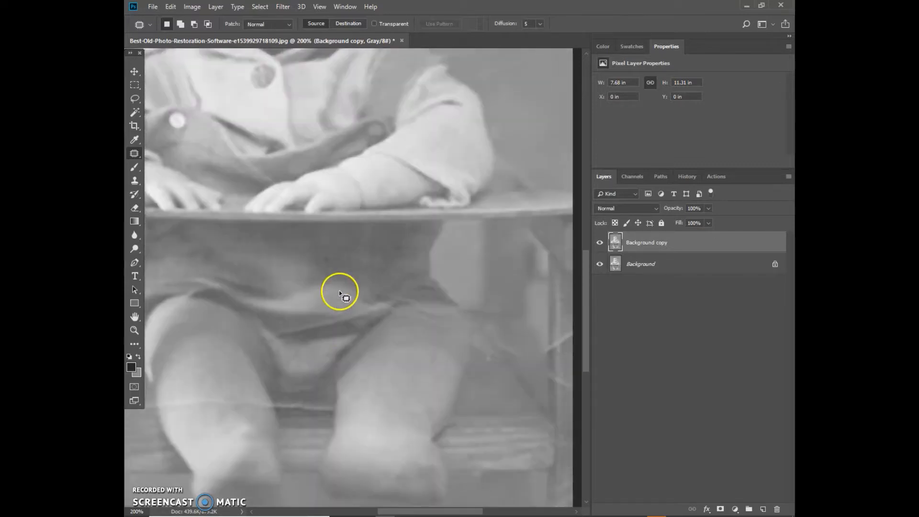
scroll(361, 199, up, 8)
scroll(341, 224, down, 4)
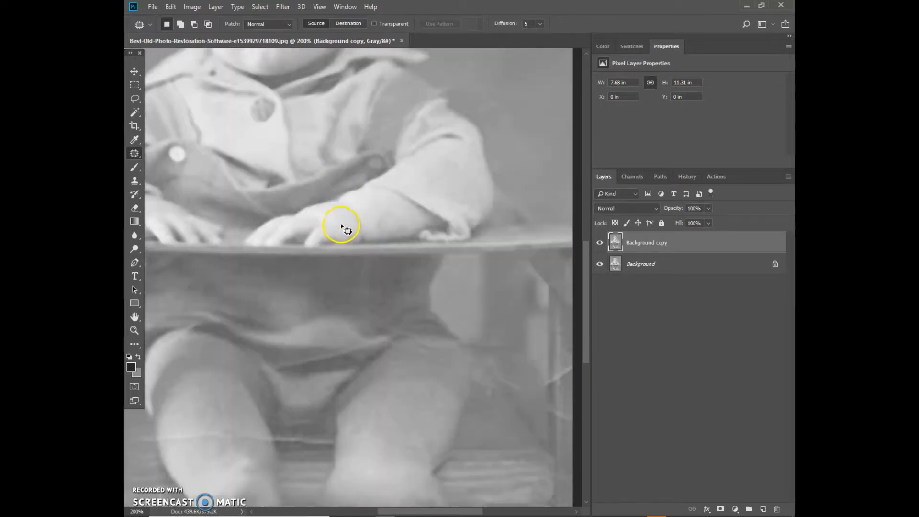
drag(585, 295, 591, 340)
mouse_move(532, 377)
mouse_down()
mouse_move(548, 366)
mouse_move(534, 387)
mouse_move(541, 334)
mouse_move(531, 381)
mouse_move(513, 361)
mouse_move(557, 371)
mouse_move(541, 372)
mouse_up()
click(497, 368)
mouse_move(529, 406)
mouse_down()
mouse_move(541, 422)
mouse_move(552, 410)
mouse_move(525, 400)
mouse_move(539, 412)
mouse_move(547, 393)
mouse_move(537, 410)
mouse_up()
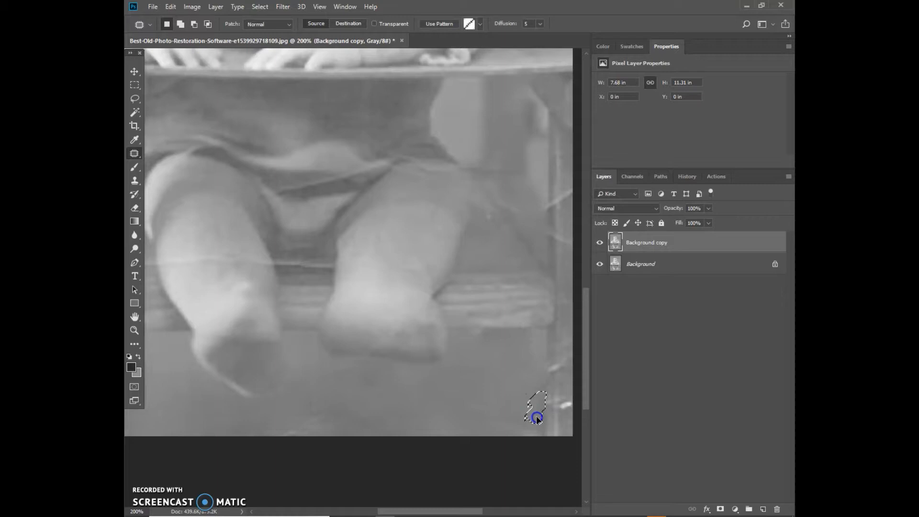
click(538, 424)
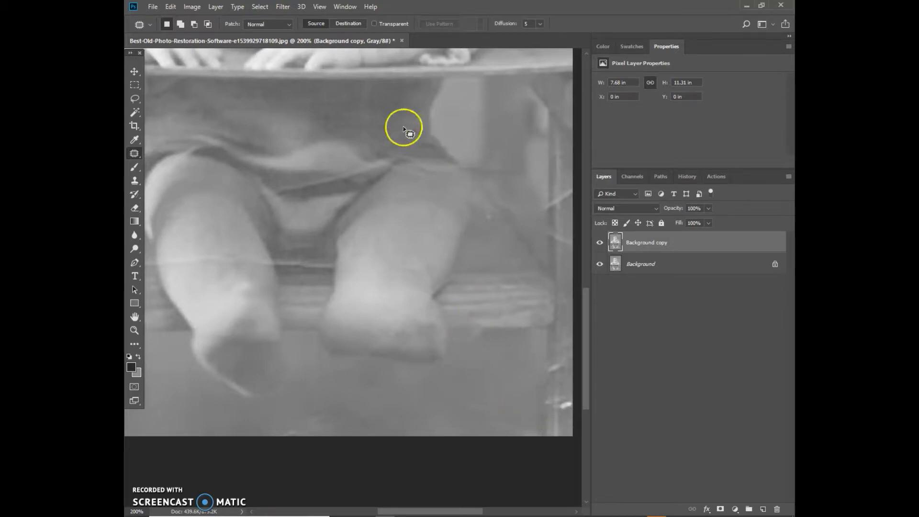
Switch to the Clone Stamp tool and set its brush to 72 px with 100% hardness.
scroll(164, 152, up, 3)
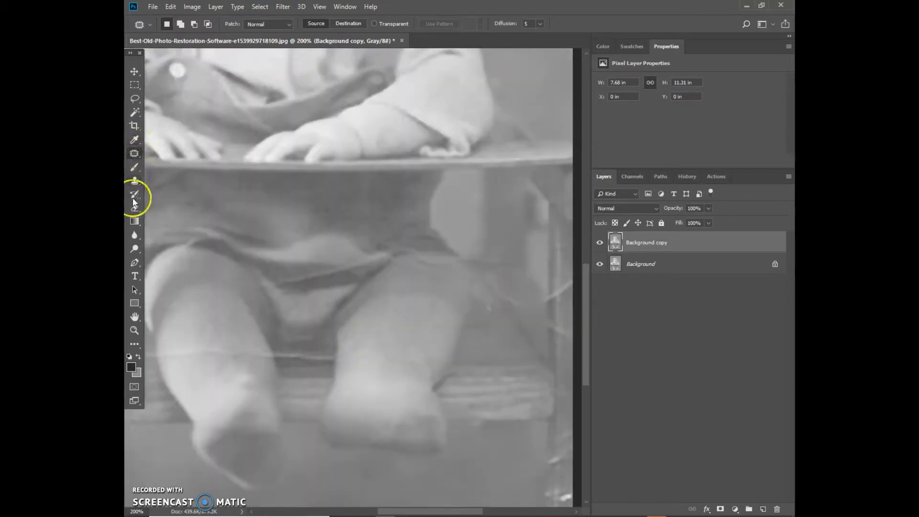
click(134, 180)
scroll(256, 270, down, 2)
scroll(256, 270, down, 2)
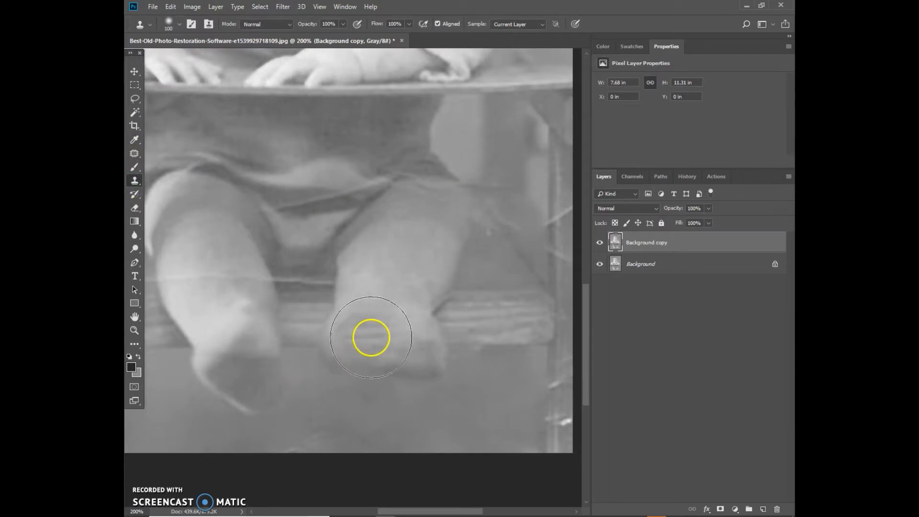
scroll(369, 335, down, 2)
click(165, 21)
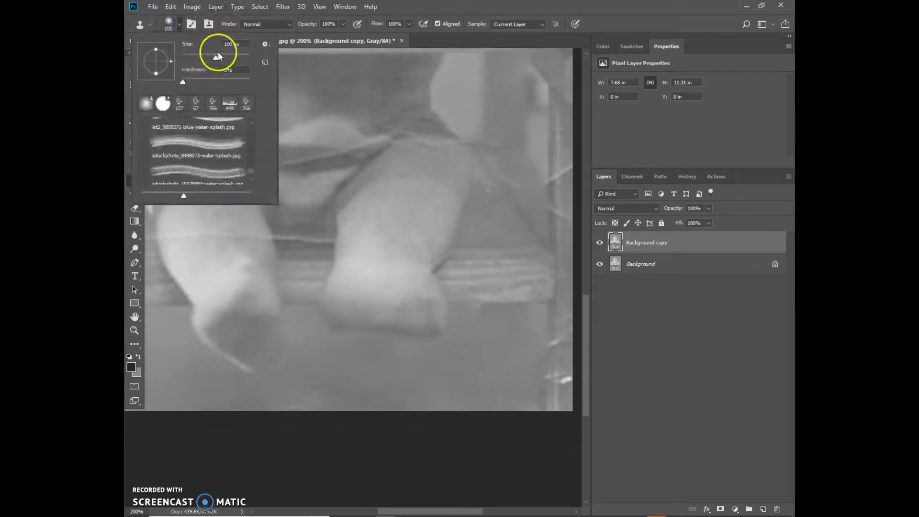
mouse_move(182, 82)
mouse_down()
mouse_move(197, 85)
mouse_move(206, 58)
mouse_up()
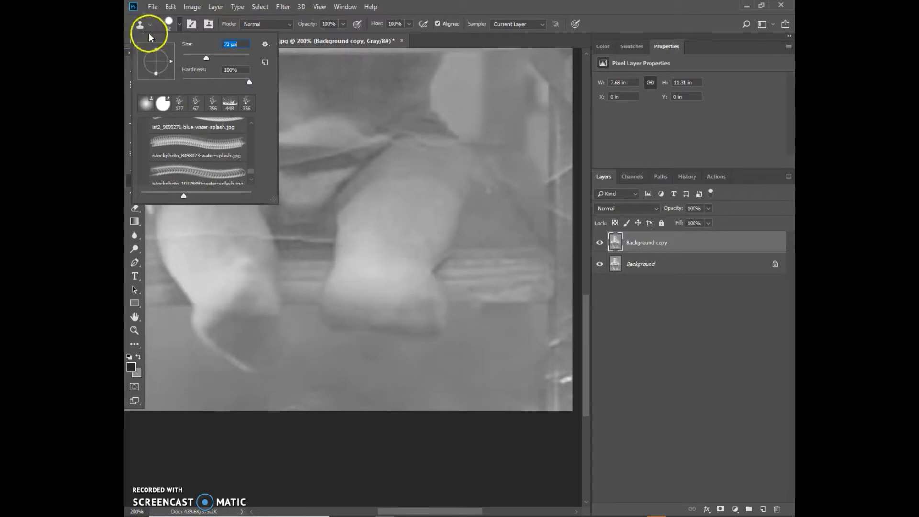
click(410, 448)
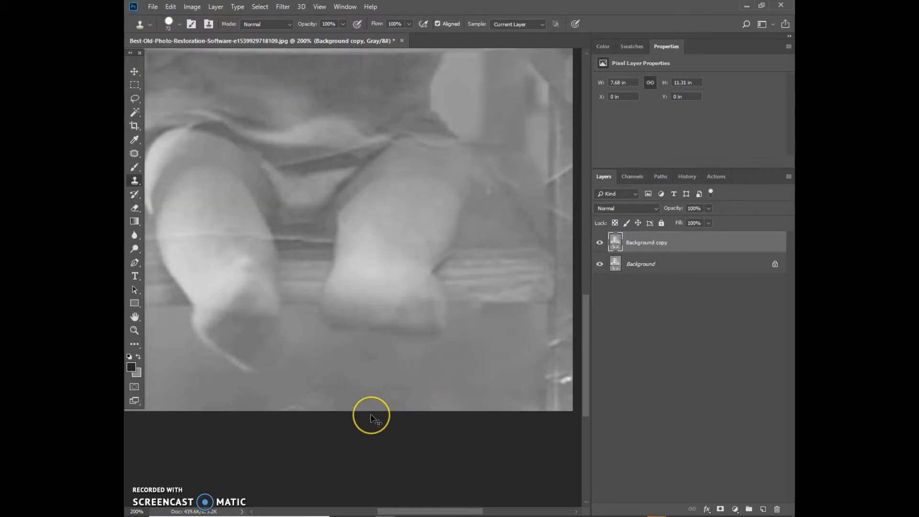
At 100% zoom, try cloning sampled backdrop with the hard brush onto the background near the photo's upper-right corner.
key(ctrl+minus)
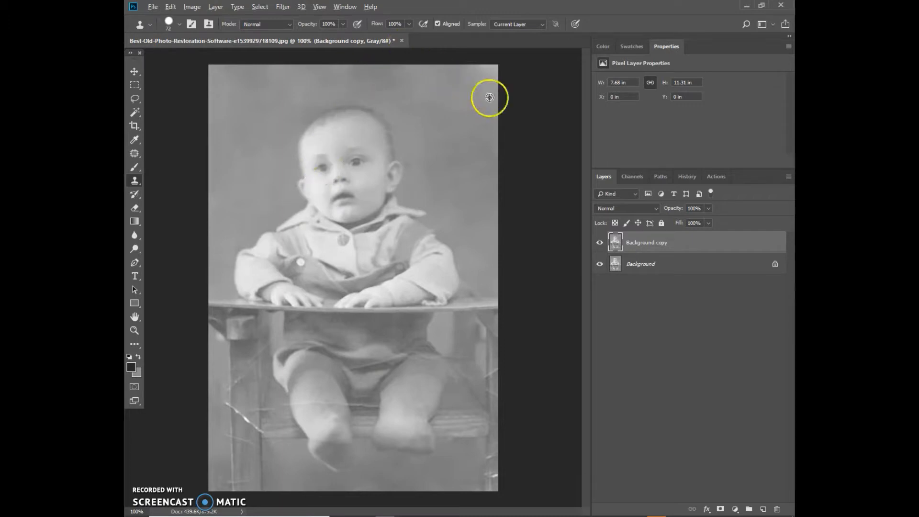
alt+click(487, 79)
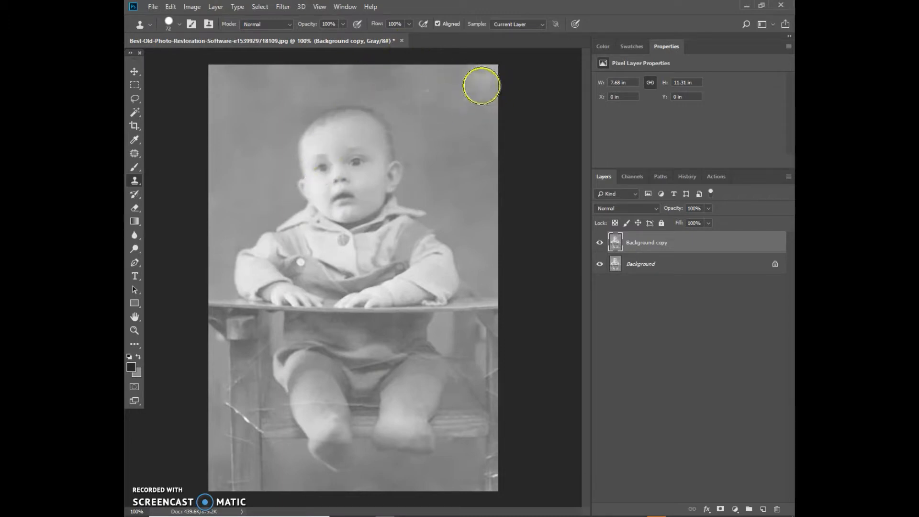
click(167, 26)
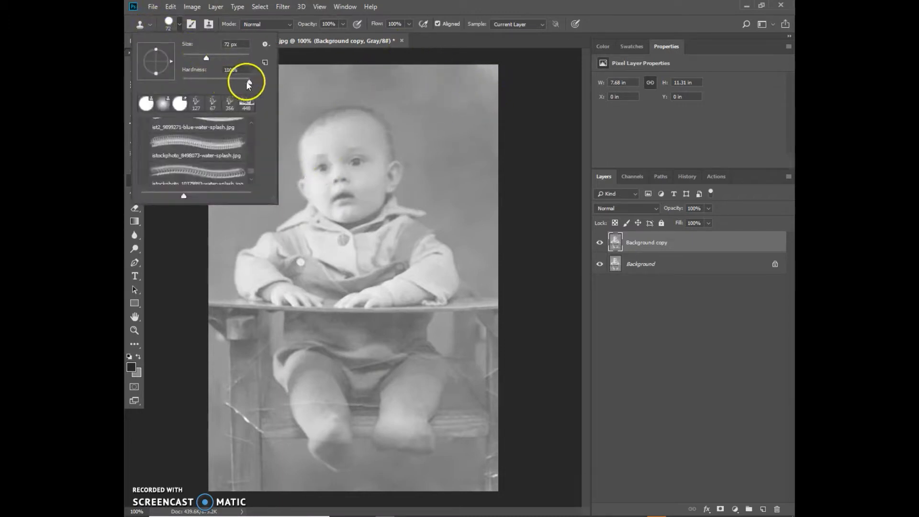
alt+click(412, 91)
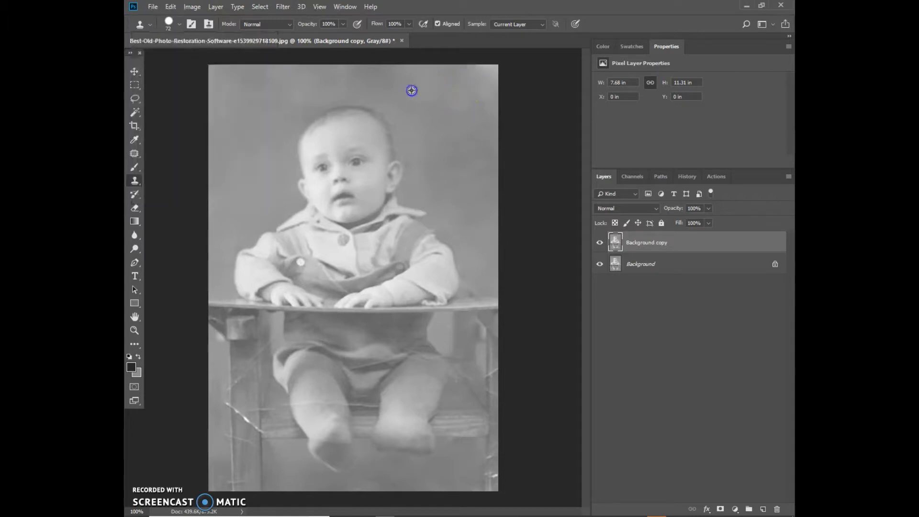
mouse_move(467, 89)
mouse_down()
mouse_move(475, 82)
mouse_move(457, 91)
mouse_up()
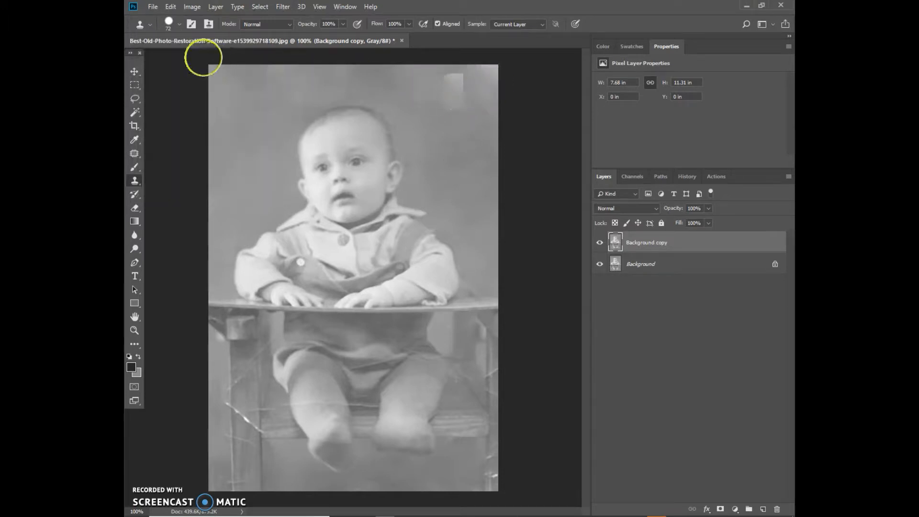
mouse_move(455, 96)
mouse_down()
mouse_move(442, 115)
mouse_move(466, 106)
mouse_move(430, 91)
mouse_move(476, 96)
mouse_move(454, 80)
mouse_up()
Reduce the clone brush hardness to about 6% and clone sampled backdrop over the background around the baby's head.
click(165, 23)
drag(201, 78, 198, 80)
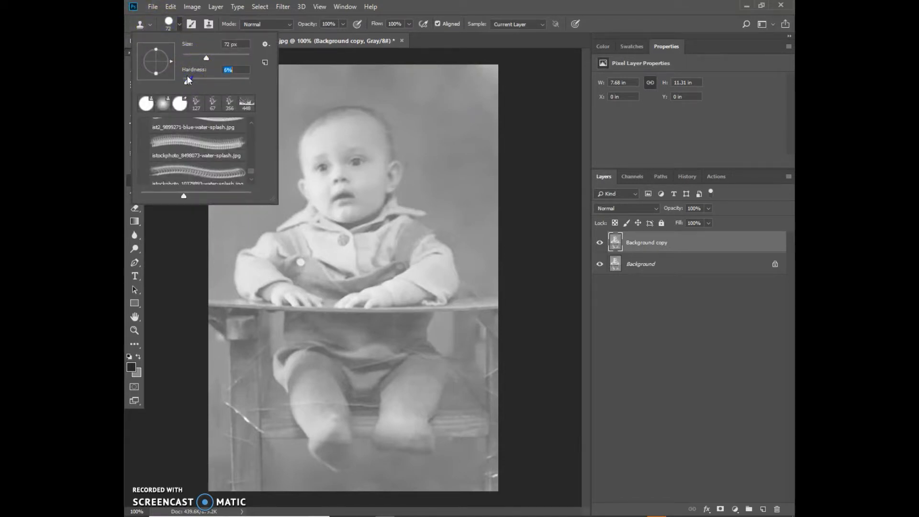
click(474, 93)
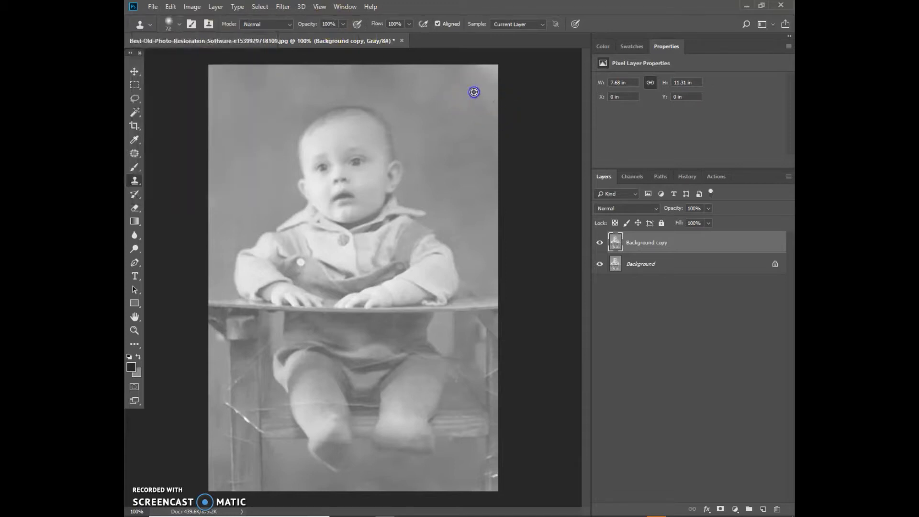
alt+click(423, 109)
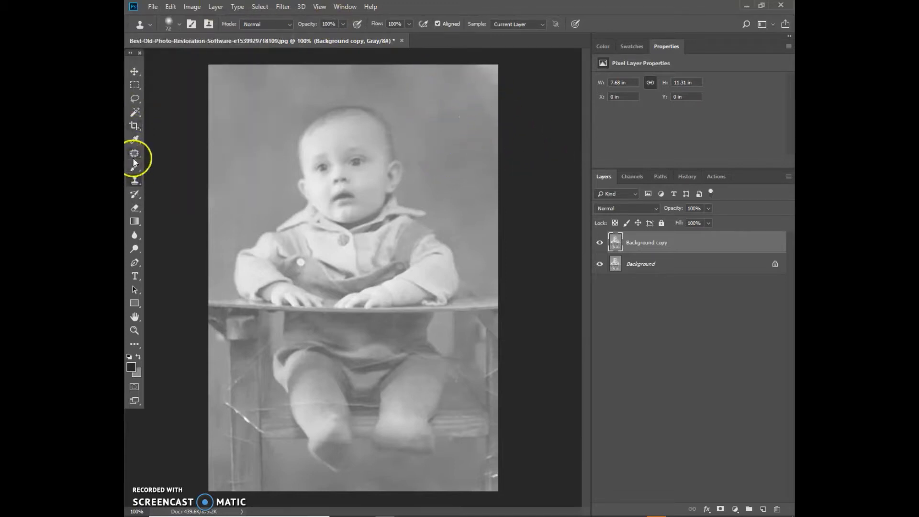
alt+click(474, 148)
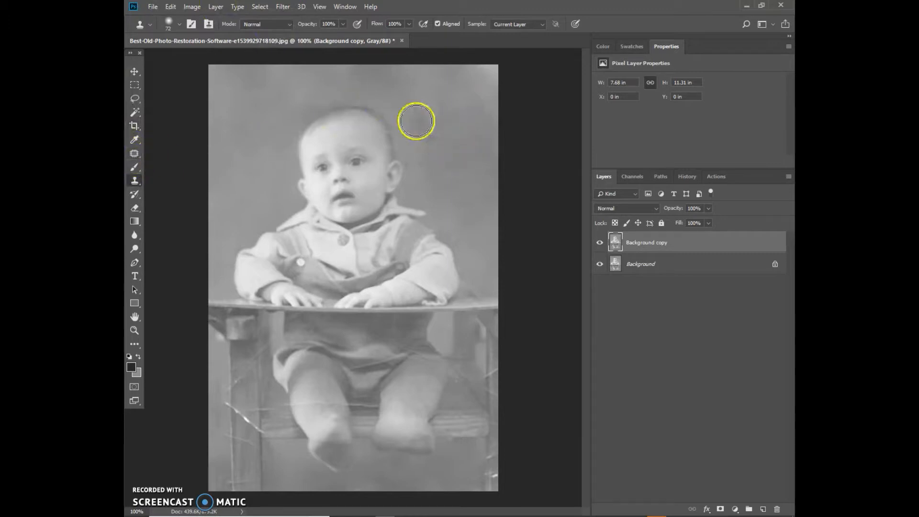
alt+click(282, 103)
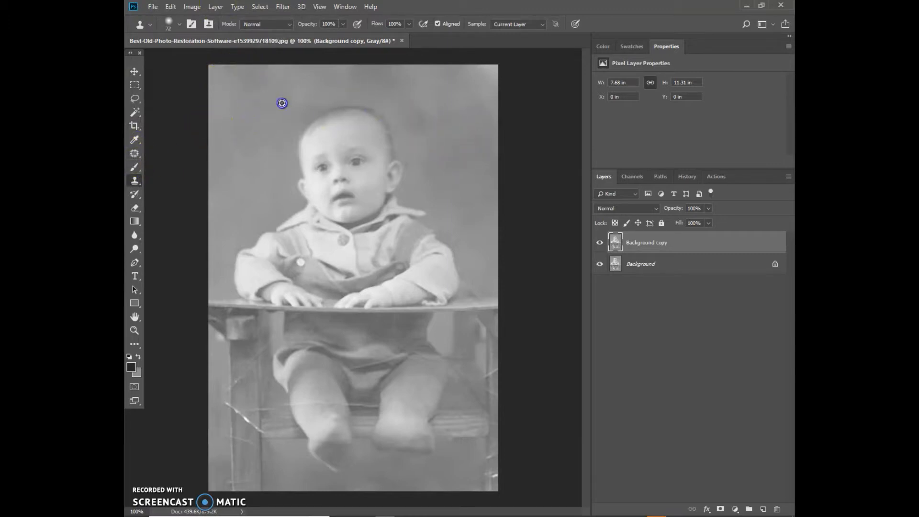
click(311, 87)
Switch to the Spot Healing Brush with a smaller brush size, working at 200% zoom on the baby's legs.
key(ctrl+minus)
key(ctrl+plus)
key(ctrl+plus)
key(ctrl+plus)
scroll(291, 161, down, 5)
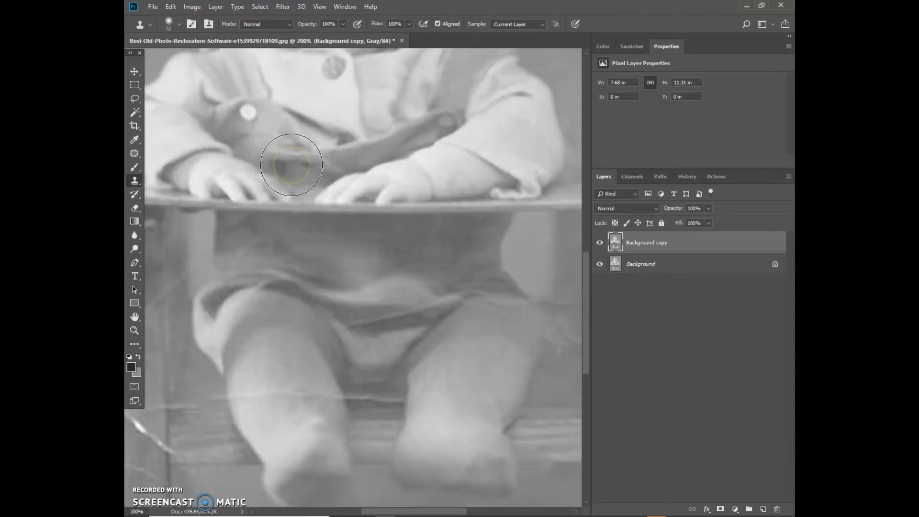
scroll(291, 164, down, 3)
click(135, 179)
alt+click(216, 266)
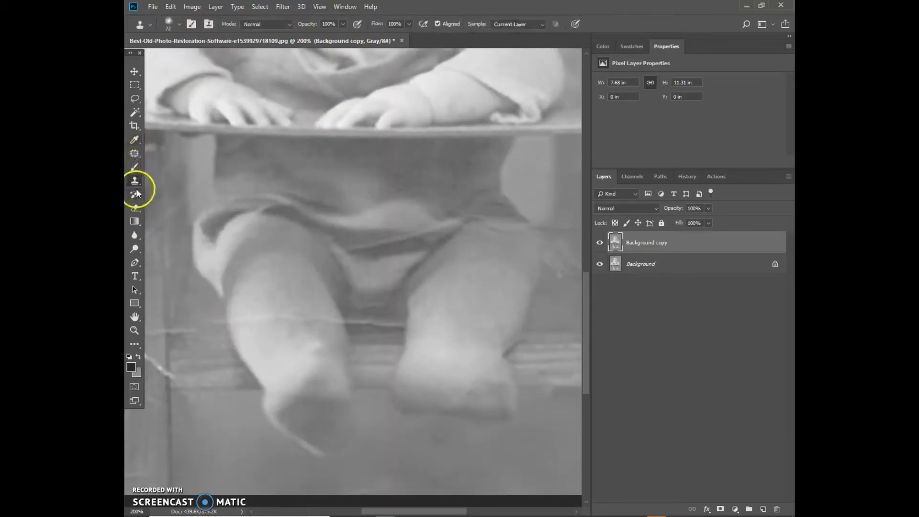
click(135, 167)
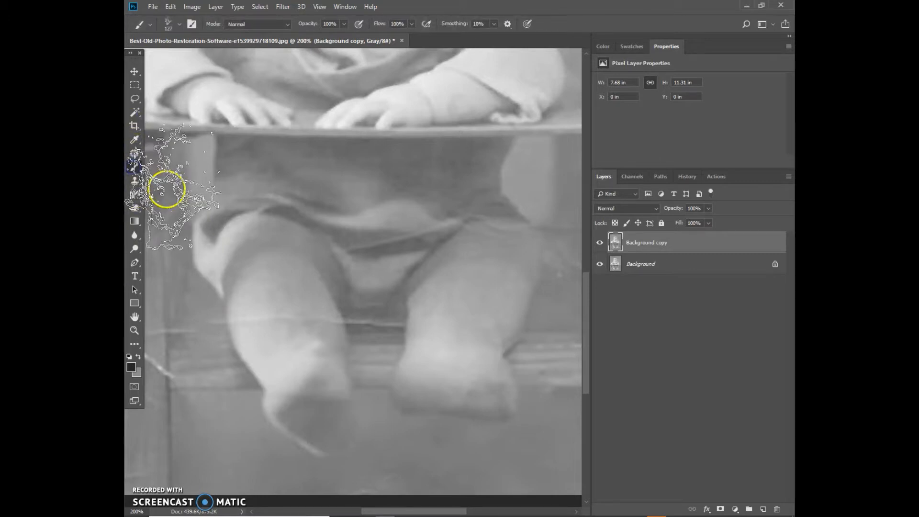
right_click(132, 152)
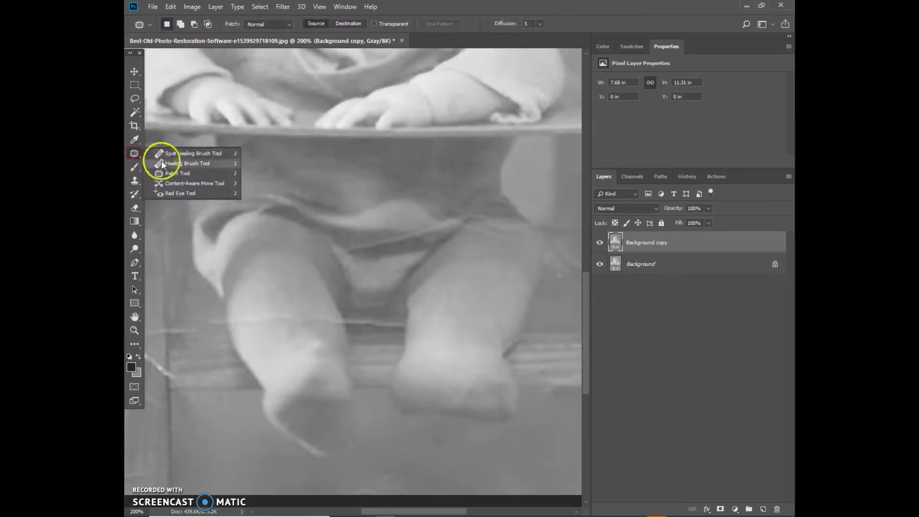
click(176, 154)
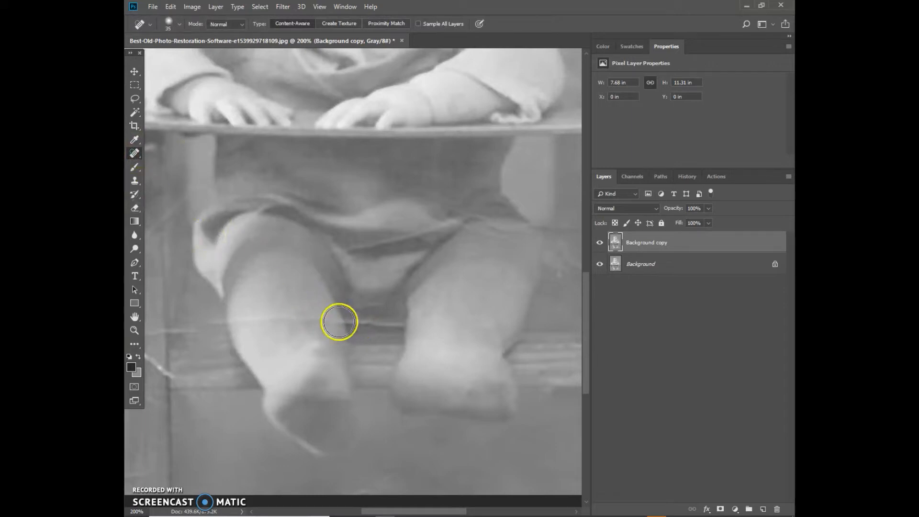
click(168, 23)
click(151, 53)
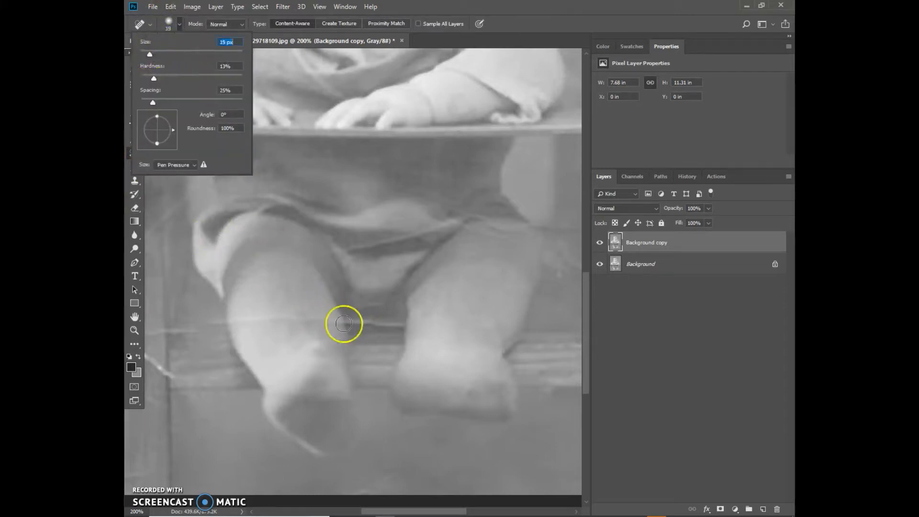
Heal the horizontal crease running between the baby's legs, across the left-hand leg and onto the wood beside it.
drag(359, 326, 402, 325)
click(351, 321)
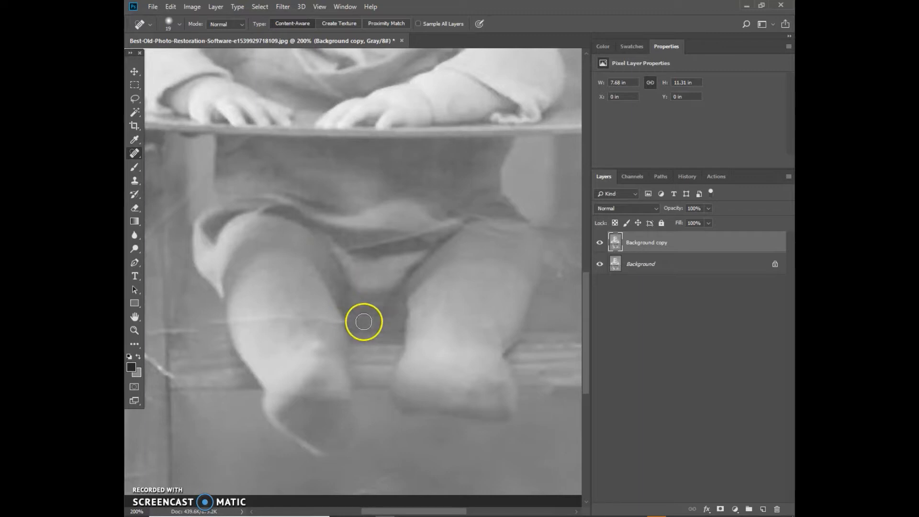
drag(299, 314, 348, 329)
scroll(300, 314, up, 2)
drag(233, 355, 294, 356)
scroll(258, 344, down, 2)
drag(213, 323, 221, 324)
scroll(281, 359, down, 2)
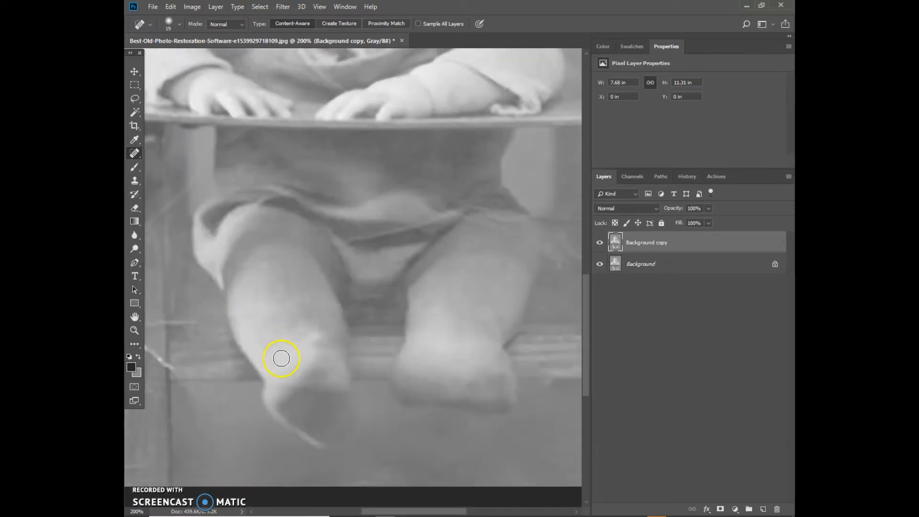
drag(170, 293, 210, 303)
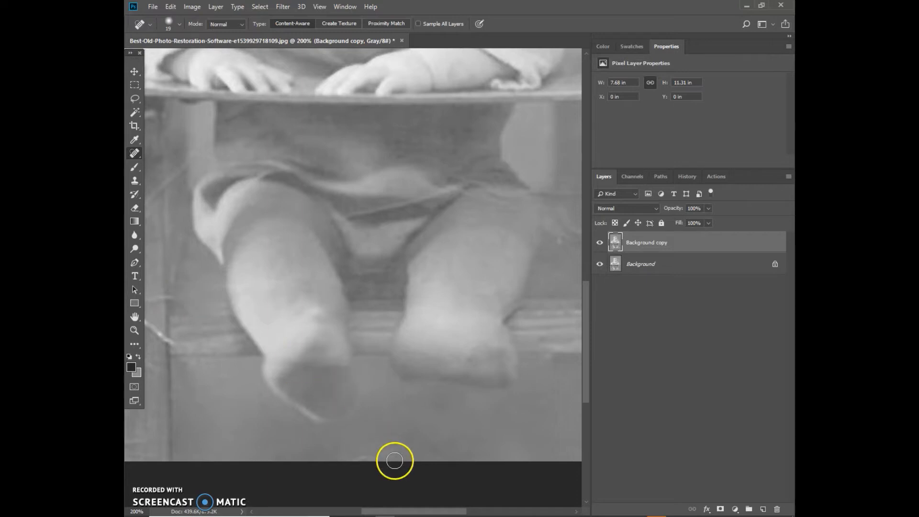
Heal the upper part of the white diagonal crack across the left chair leg.
drag(379, 502, 371, 498)
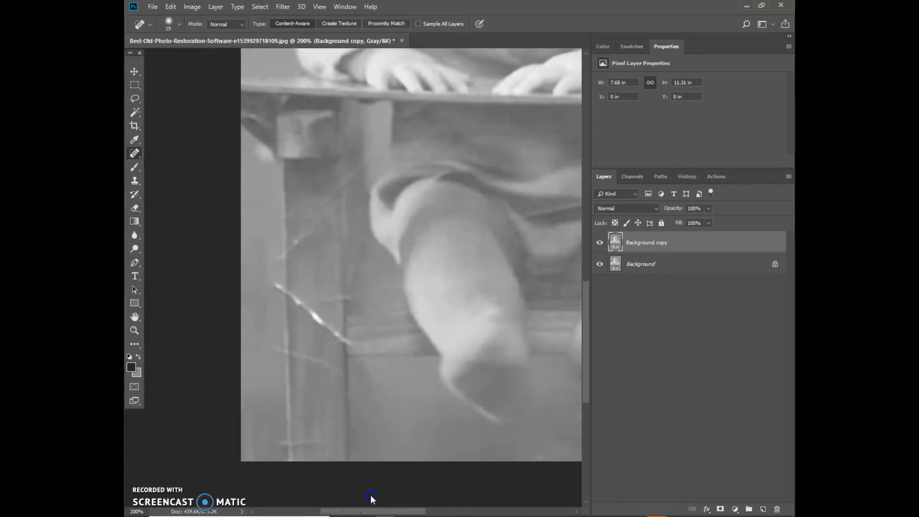
drag(277, 349, 245, 317)
drag(268, 286, 324, 330)
click(296, 295)
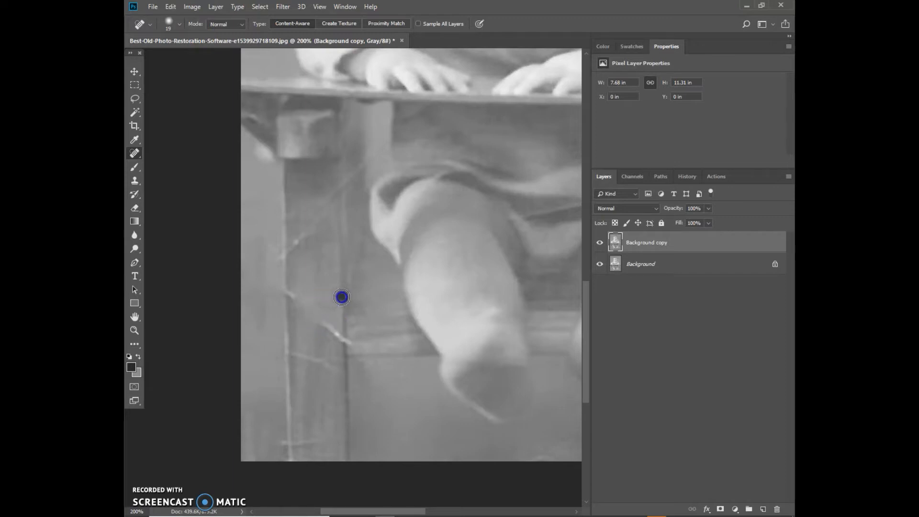
Heal the diagonal scratches rising across the left chair leg toward the baby's shorts.
mouse_move(287, 234)
mouse_down()
mouse_move(319, 243)
mouse_move(332, 206)
mouse_move(305, 237)
mouse_move(322, 215)
mouse_up()
click(340, 183)
click(326, 198)
mouse_move(352, 166)
mouse_down()
mouse_move(353, 175)
mouse_move(378, 146)
mouse_up()
drag(332, 196, 338, 180)
mouse_move(288, 213)
mouse_down()
mouse_move(293, 219)
mouse_move(282, 198)
mouse_up()
Heal the rest of the white crack where the left chair leg meets the footrest, including the mark on the leg's outer edge.
scroll(300, 197, down, 2)
scroll(292, 201, down, 2)
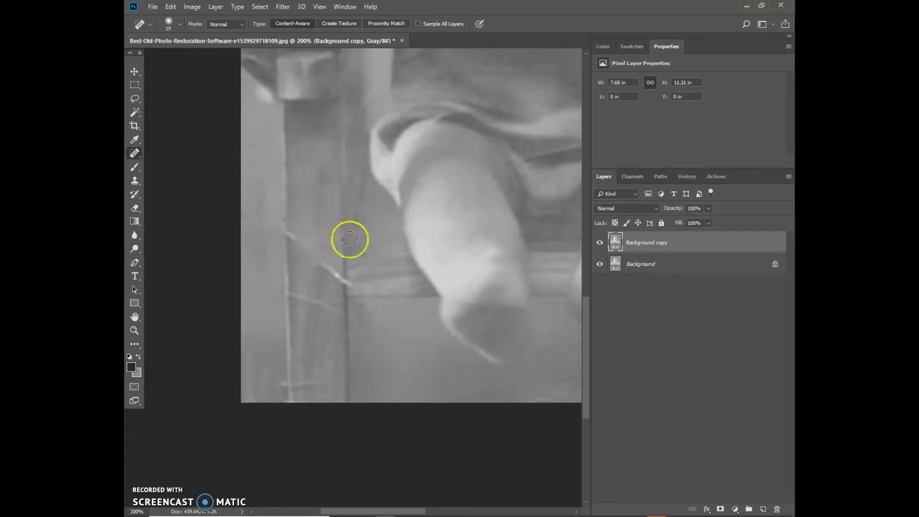
scroll(287, 197, down, 2)
click(293, 203)
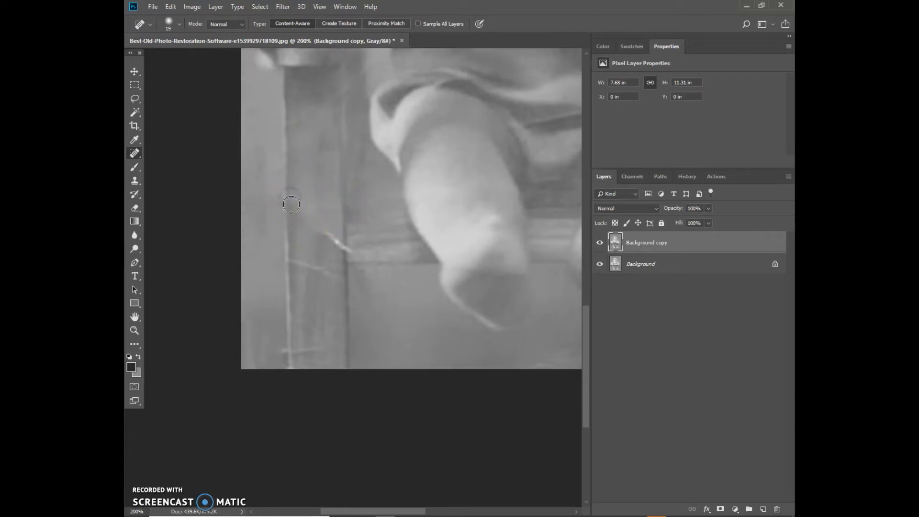
drag(318, 211, 340, 247)
click(320, 230)
click(349, 251)
scroll(313, 223, down, 3)
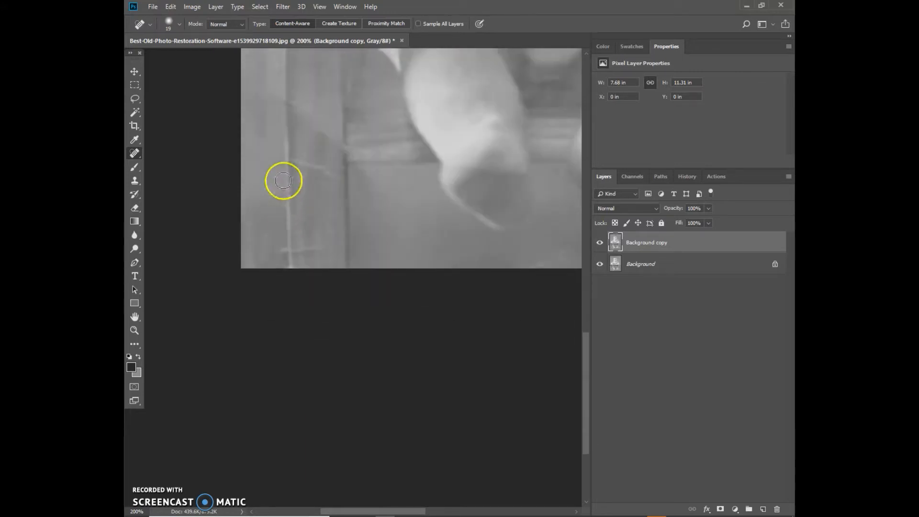
Heal the short scratches across the lower part of the left chair leg, down near the photo's bottom edge.
mouse_move(293, 162)
mouse_down()
mouse_move(337, 178)
mouse_move(298, 153)
mouse_up()
scroll(314, 168, down, 1)
drag(298, 238, 312, 239)
scroll(283, 225, up, 3)
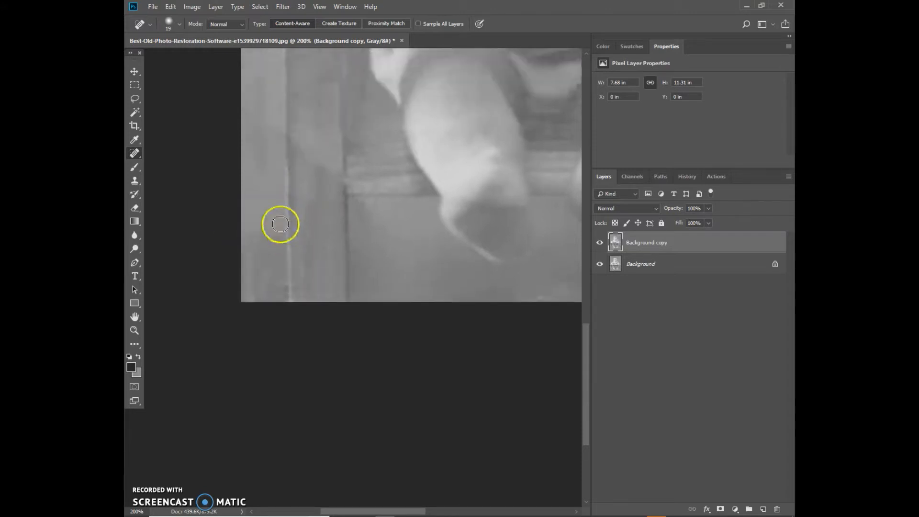
drag(293, 177, 293, 177)
Switch to the Patch tool and patch the light line along the left chair leg's outer edge near the photo's bottom.
right_click(134, 153)
click(164, 163)
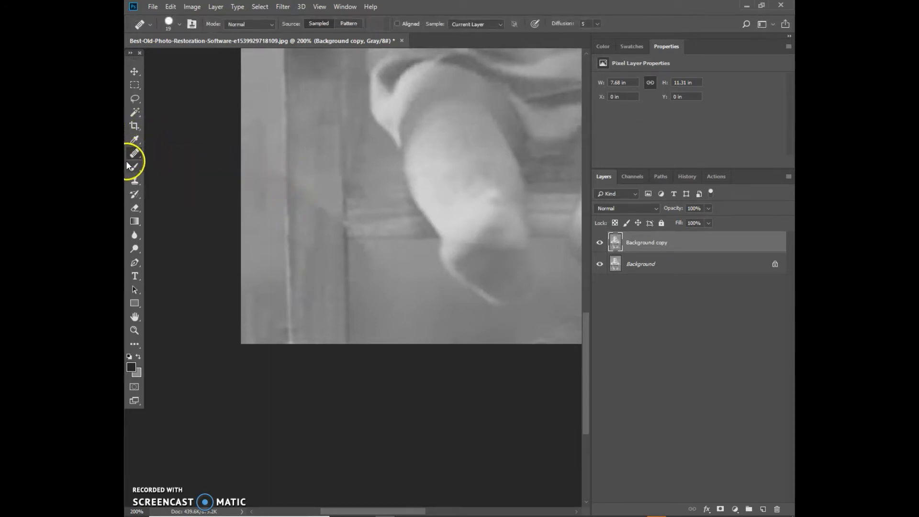
right_click(135, 154)
click(165, 163)
right_click(135, 153)
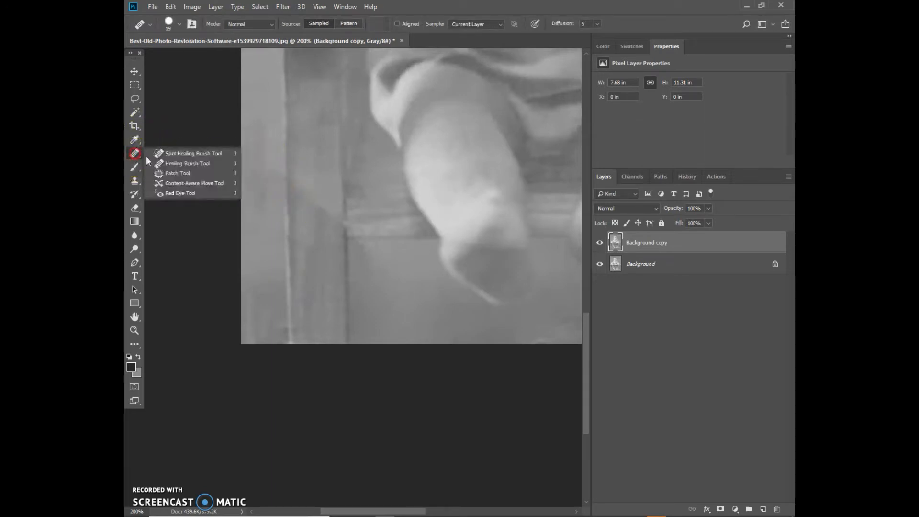
click(174, 175)
mouse_move(278, 165)
mouse_down()
mouse_move(280, 176)
mouse_move(294, 174)
mouse_move(287, 183)
mouse_up()
mouse_move(290, 303)
mouse_down()
mouse_move(278, 318)
mouse_move(292, 316)
mouse_up()
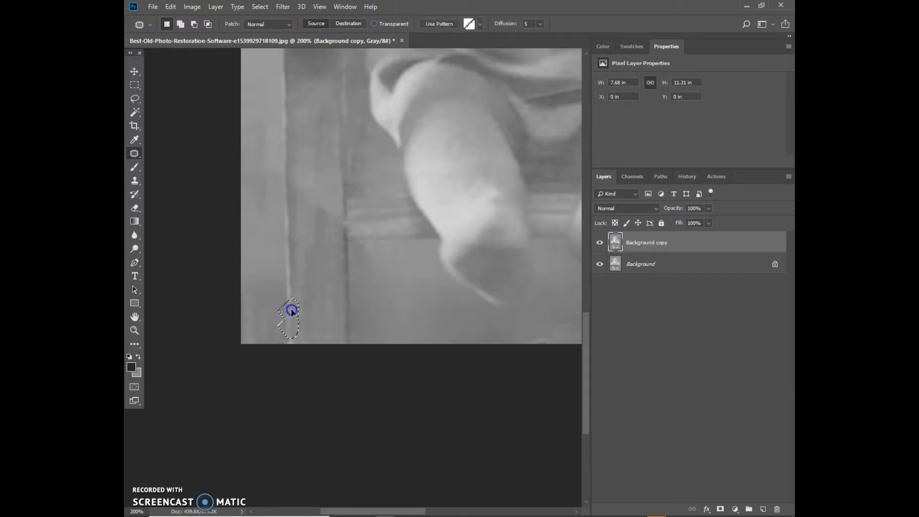
Patch the dark smudge on the left chair leg beside the footrest and deselect.
scroll(327, 251, up, 2)
mouse_move(333, 242)
mouse_down()
mouse_move(323, 267)
mouse_move(308, 237)
mouse_move(308, 269)
mouse_move(340, 252)
mouse_move(332, 244)
mouse_move(324, 283)
mouse_up()
key(ctrl+d)
Patch the marks along the upper inner edge of the left chair leg, deselect, and open the edit history.
scroll(324, 244, up, 2)
mouse_move(327, 177)
mouse_down()
mouse_move(347, 187)
mouse_move(346, 154)
mouse_move(340, 201)
mouse_move(350, 201)
mouse_move(339, 205)
mouse_move(342, 149)
mouse_move(345, 197)
mouse_up()
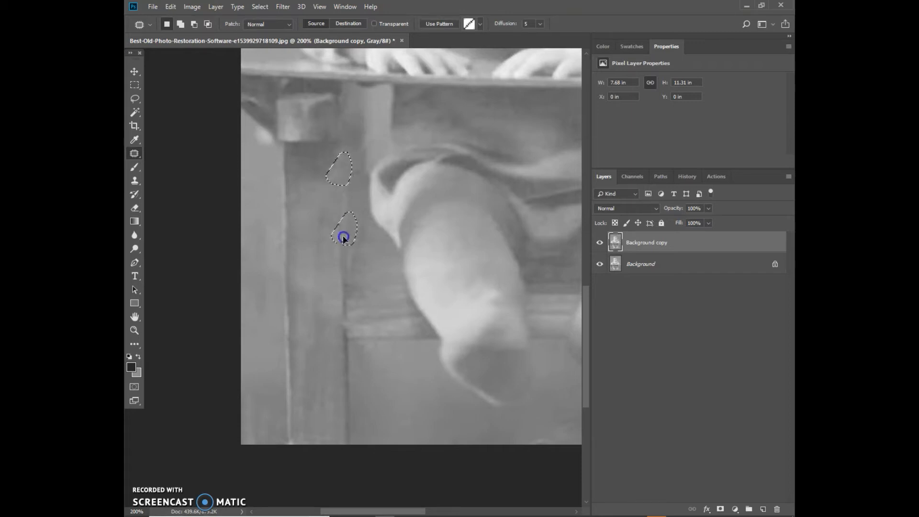
drag(337, 214, 332, 215)
click(296, 207)
click(690, 178)
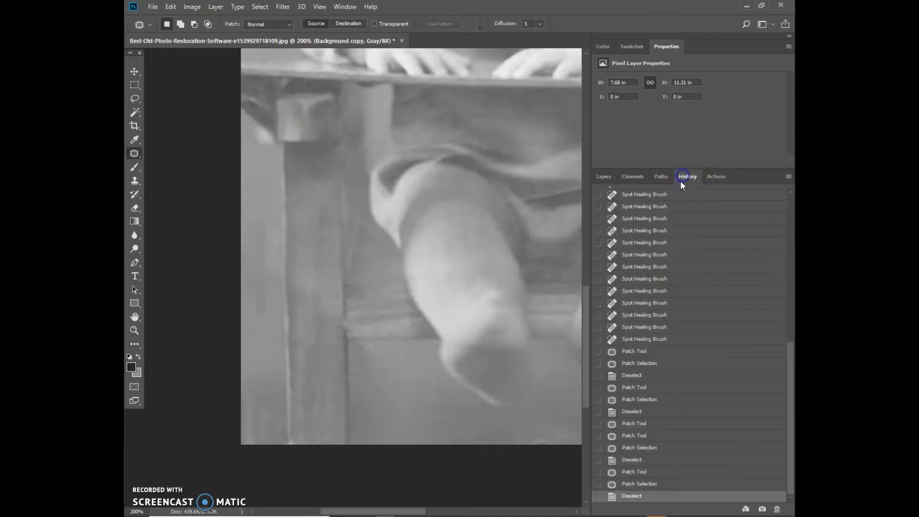
Step back in the edit history to the drawn patch outline on the left chair leg's upper inner edge and return to the layer list.
click(648, 484)
click(646, 471)
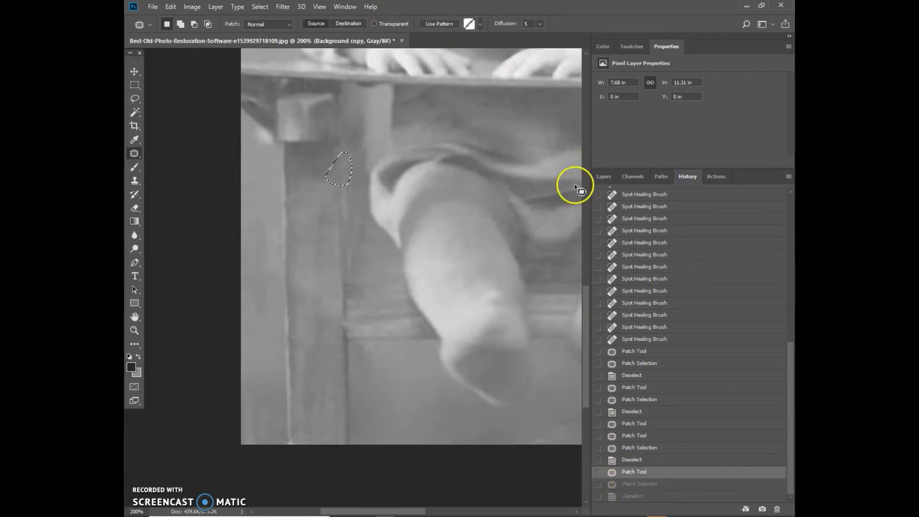
click(602, 176)
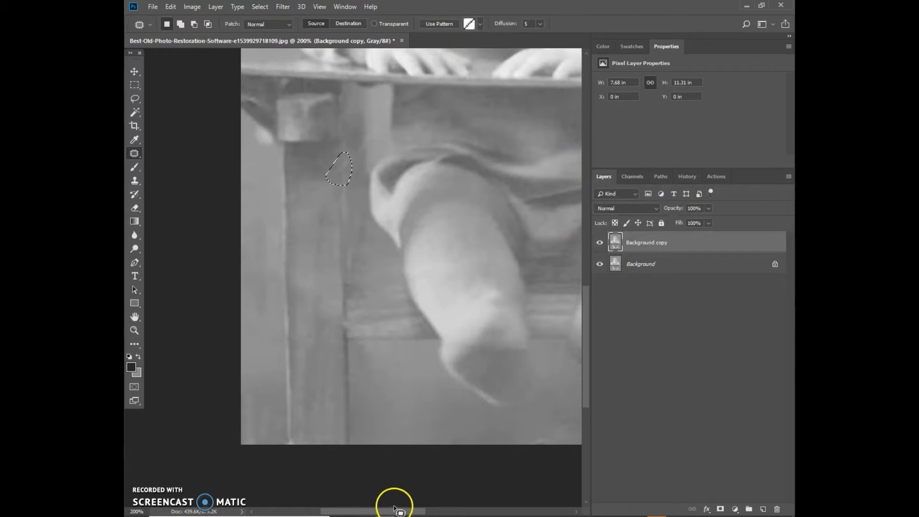
Patch the white cracks on the photo's right edge beside the lower right chair leg, deselecting after each patch.
drag(398, 510, 479, 511)
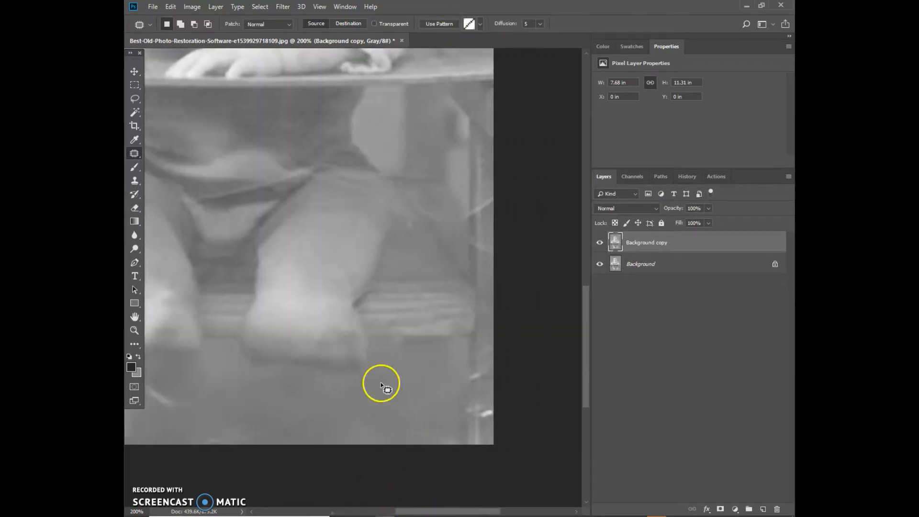
mouse_move(484, 369)
mouse_down()
mouse_move(473, 415)
mouse_move(484, 403)
mouse_move(479, 384)
mouse_move(494, 430)
mouse_move(493, 400)
mouse_move(477, 412)
mouse_move(487, 426)
mouse_move(495, 401)
mouse_move(484, 429)
mouse_up()
mouse_move(485, 343)
mouse_down()
mouse_move(485, 385)
mouse_move(490, 363)
mouse_up()
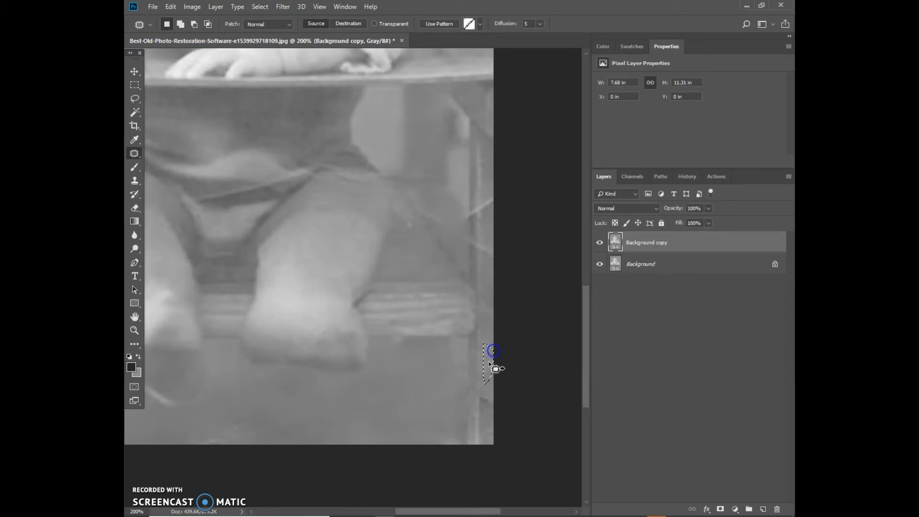
click(487, 406)
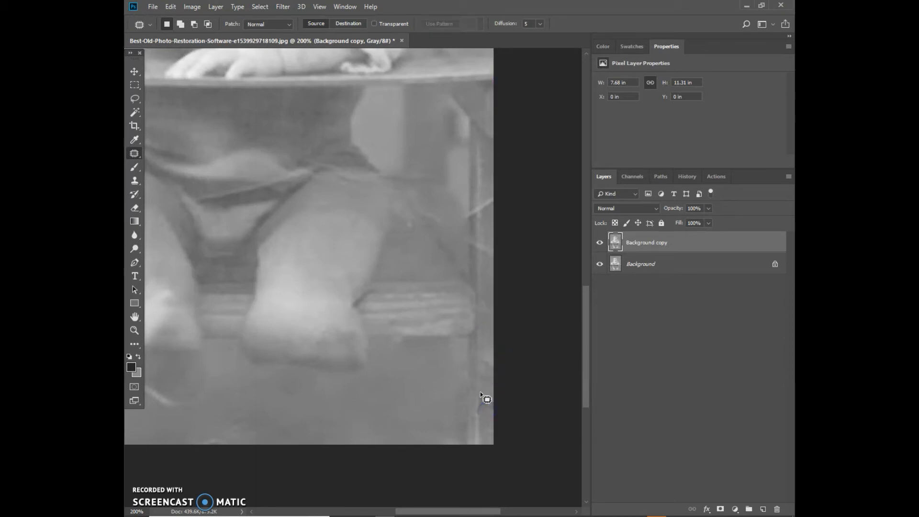
mouse_move(479, 392)
mouse_down()
mouse_move(482, 406)
mouse_move(486, 391)
mouse_up()
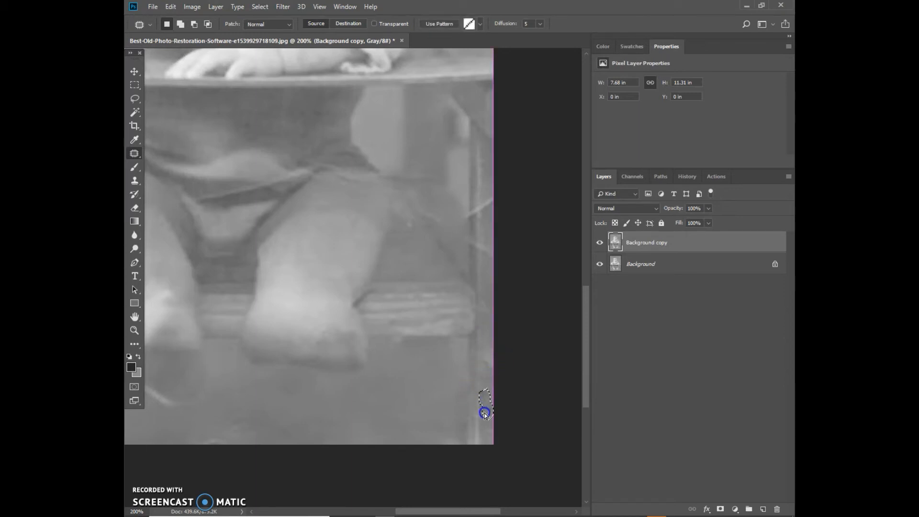
click(485, 417)
Patch the crack crossing the right chair leg above the footrest, including the part reaching the photo's right edge.
scroll(479, 336, up, 1)
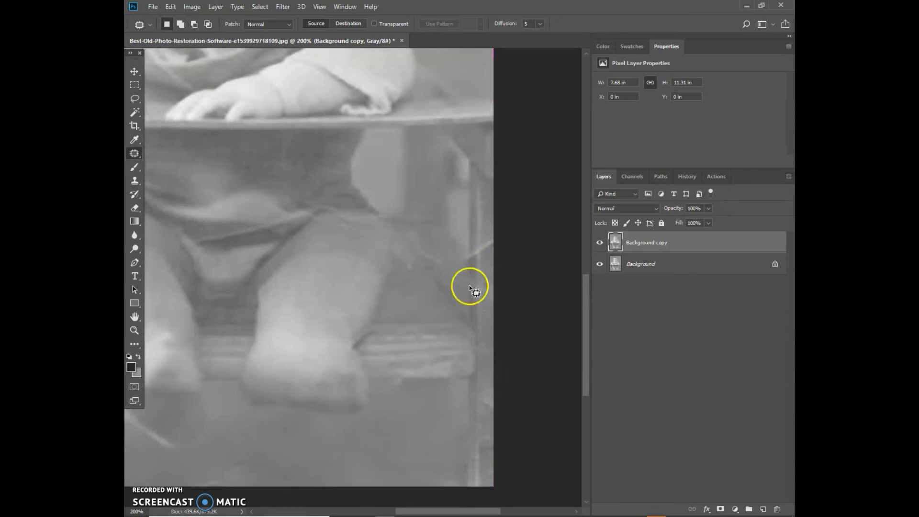
drag(464, 292, 473, 269)
click(469, 300)
mouse_move(476, 302)
mouse_down()
mouse_move(485, 283)
mouse_move(481, 300)
mouse_move(466, 262)
mouse_move(479, 254)
mouse_move(476, 242)
mouse_move(467, 262)
mouse_move(479, 259)
mouse_move(476, 240)
mouse_move(458, 250)
mouse_move(474, 282)
mouse_up()
click(481, 300)
click(460, 245)
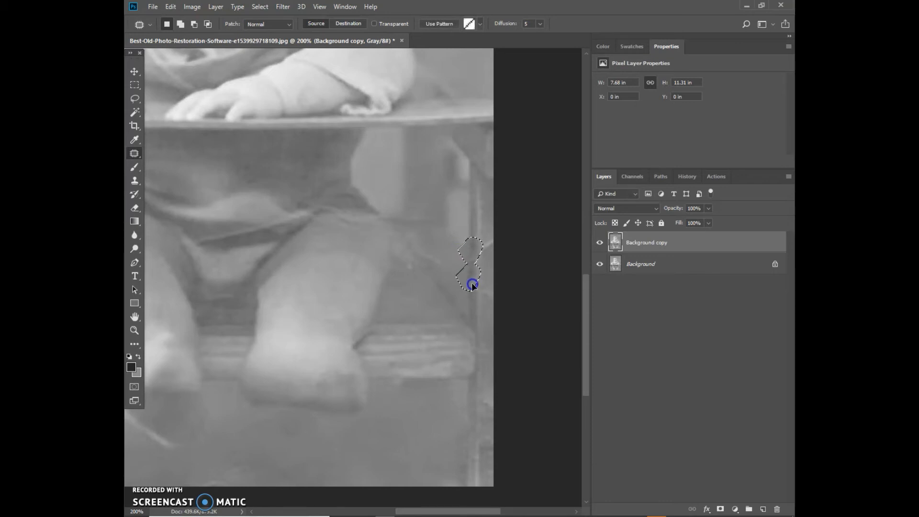
click(452, 251)
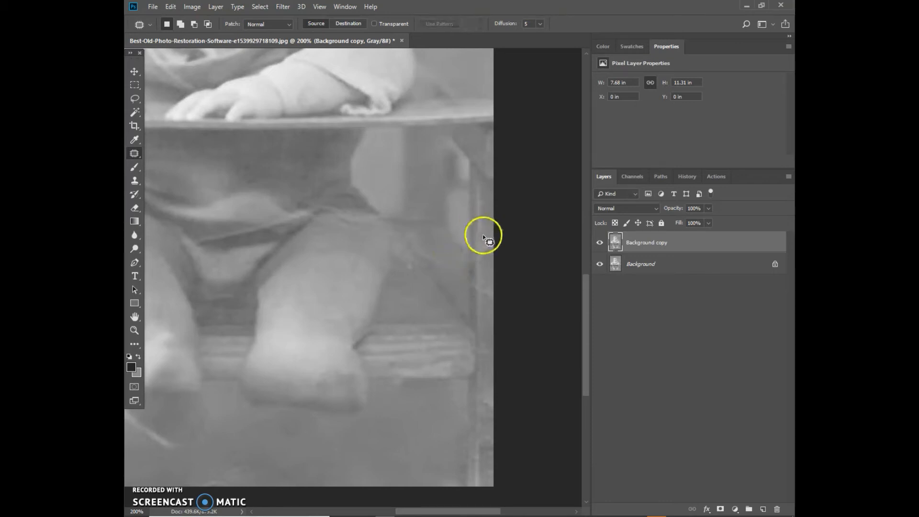
mouse_move(481, 238)
mouse_down()
mouse_move(486, 263)
mouse_move(490, 216)
mouse_move(481, 238)
mouse_move(495, 254)
mouse_move(488, 280)
mouse_up()
Patch the light scratches in the background between the baby's right-hand knee and the right chair leg.
scroll(506, 276, up, 1)
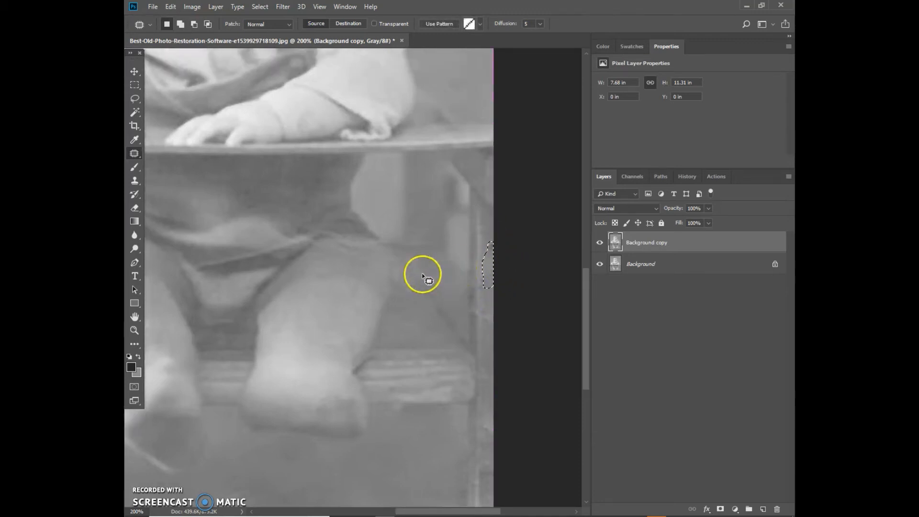
mouse_move(409, 264)
mouse_down()
mouse_move(423, 288)
mouse_move(451, 271)
mouse_move(413, 264)
mouse_up()
click(442, 261)
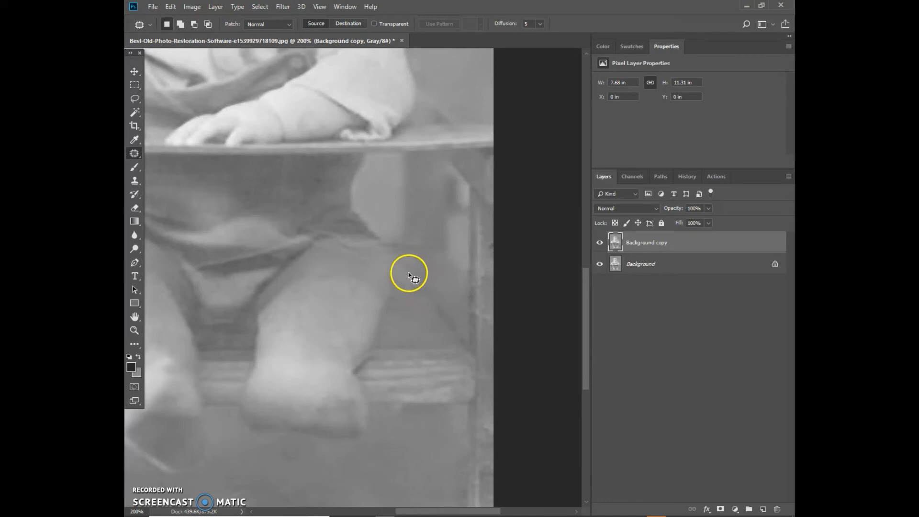
mouse_move(404, 266)
mouse_down()
mouse_move(416, 301)
mouse_move(431, 300)
mouse_move(420, 274)
mouse_up()
drag(434, 307, 421, 277)
click(428, 267)
mouse_move(417, 264)
mouse_down()
mouse_move(409, 284)
mouse_move(417, 292)
mouse_up()
Patch the marks just below the footrest, between the right-hand foot and the right chair leg, and deselect.
scroll(413, 335, down, 1)
scroll(412, 337, down, 1)
drag(411, 371, 391, 362)
click(431, 377)
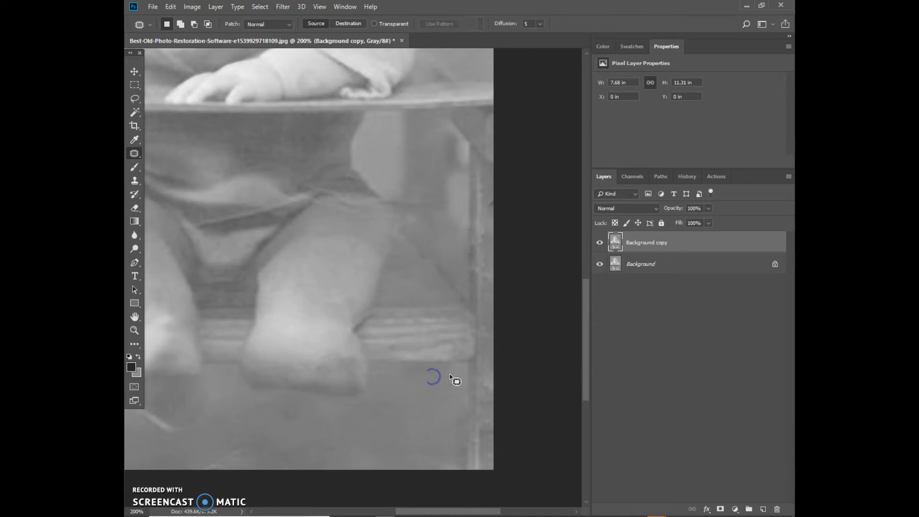
Heal the crease line across the romper's hem and the marks beside the right-hand knee with the Spot Healing Brush.
scroll(359, 385, down, 2)
drag(424, 512, 400, 506)
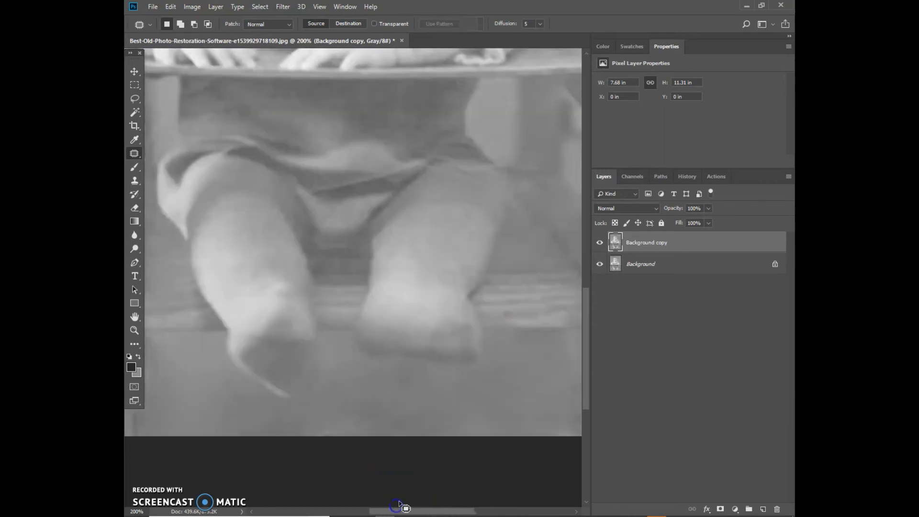
key(ctrl+minus)
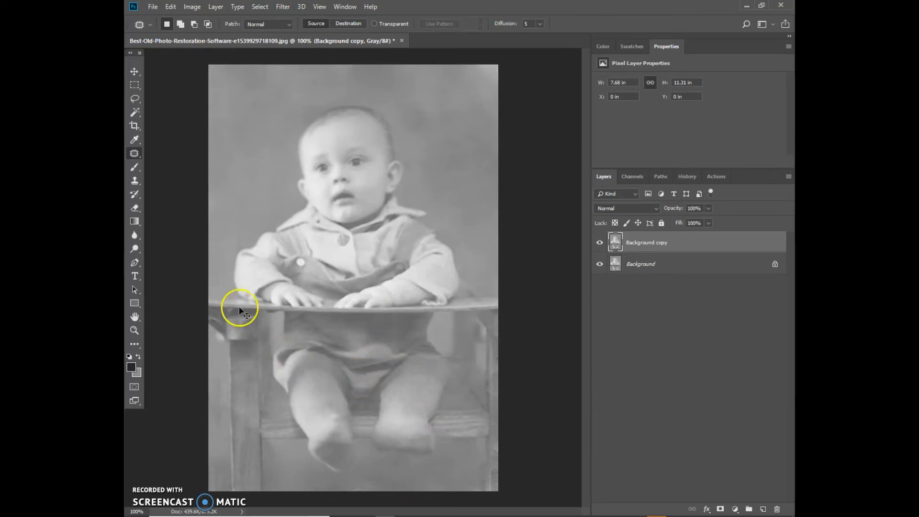
key(ctrl+plus)
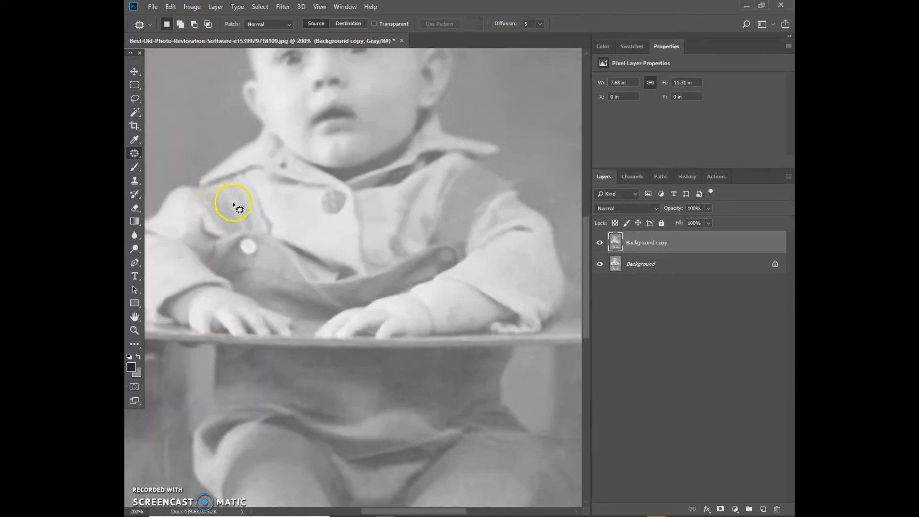
scroll(235, 206, down, 6)
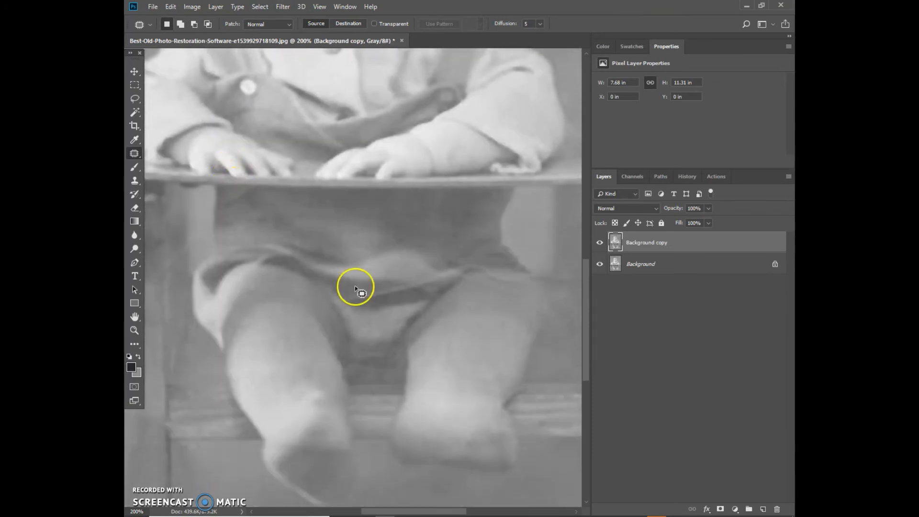
right_click(135, 154)
click(162, 152)
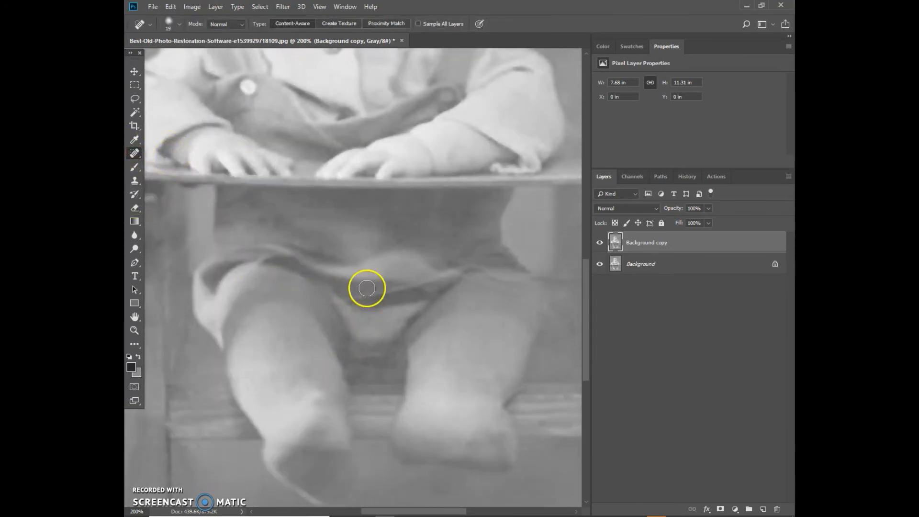
mouse_move(364, 296)
mouse_down()
mouse_move(384, 293)
mouse_move(354, 297)
mouse_move(412, 288)
mouse_move(385, 289)
mouse_move(402, 289)
mouse_move(390, 273)
mouse_move(449, 279)
mouse_move(459, 261)
mouse_move(420, 280)
mouse_move(518, 282)
mouse_move(469, 278)
mouse_up()
click(402, 289)
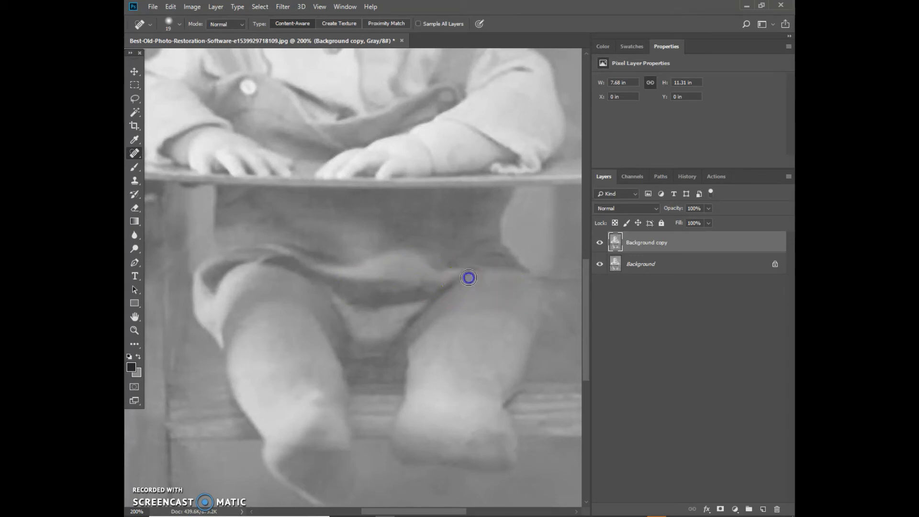
click(562, 314)
drag(564, 297, 558, 306)
Patch the marks at the photo's left edge just below the tray, beside the left chair leg, and deselect.
key(ctrl+minus)
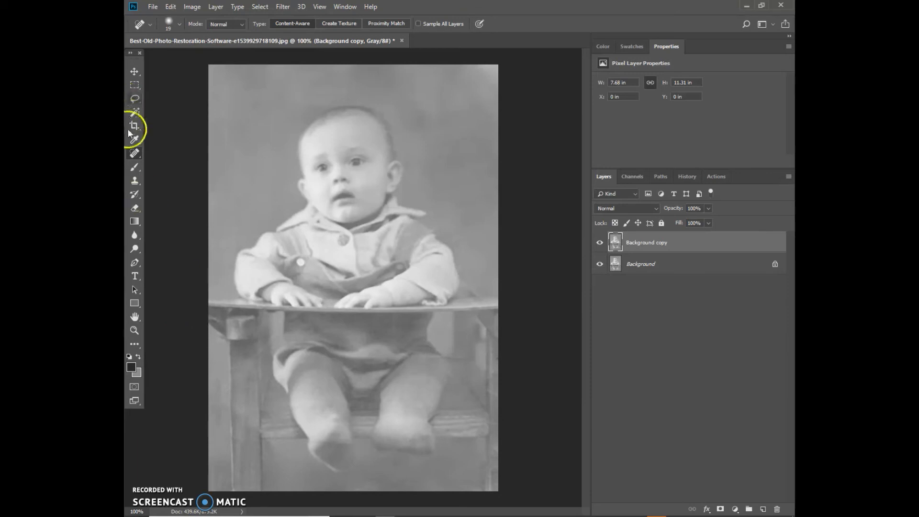
right_click(134, 153)
click(165, 173)
mouse_move(211, 334)
mouse_down()
mouse_move(223, 356)
mouse_move(215, 330)
mouse_up()
click(218, 357)
drag(226, 341, 216, 334)
click(222, 356)
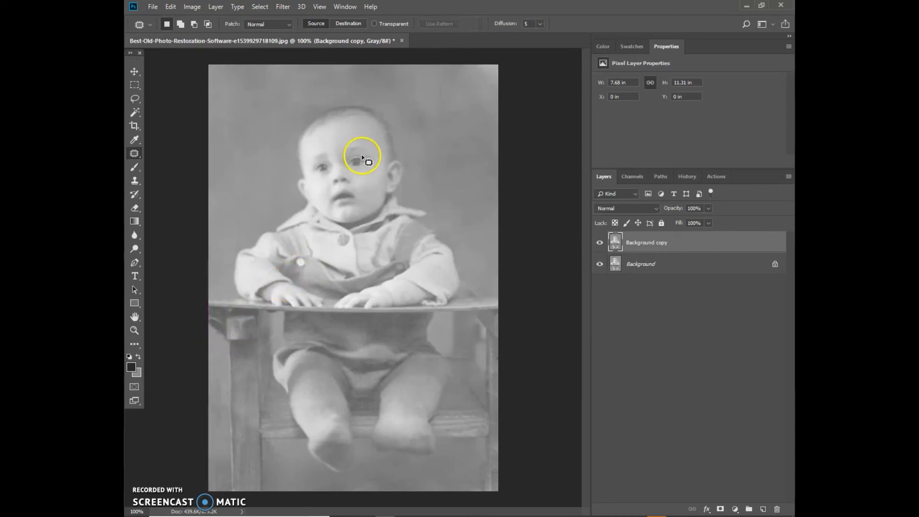
Patch the blemishes on the baby's cheek below the right-hand eye and on the temple by the hairline, deselecting after each.
key(ctrl+plus)
scroll(375, 160, up, 2)
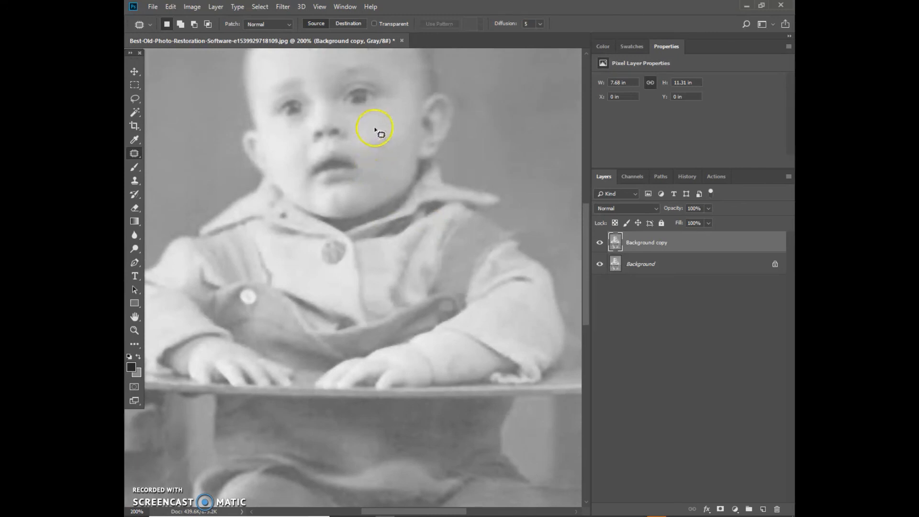
drag(388, 113, 383, 117)
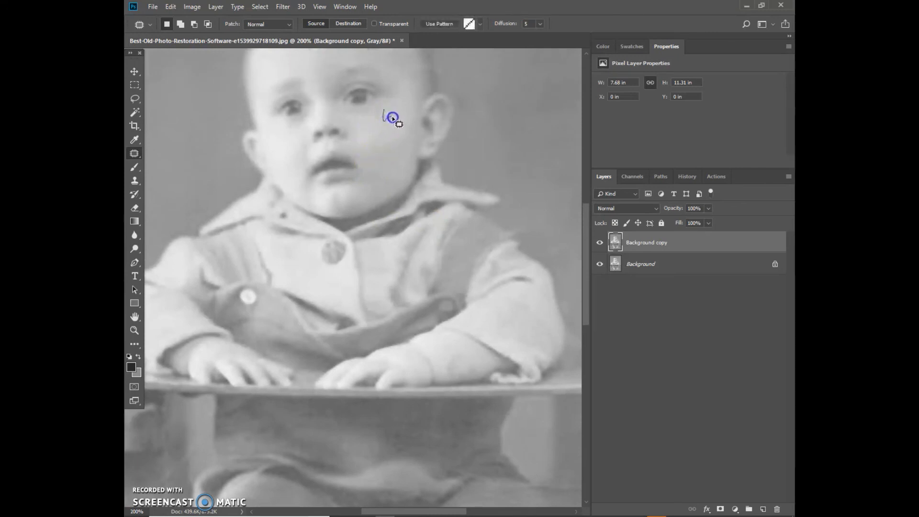
click(389, 123)
scroll(383, 134, up, 2)
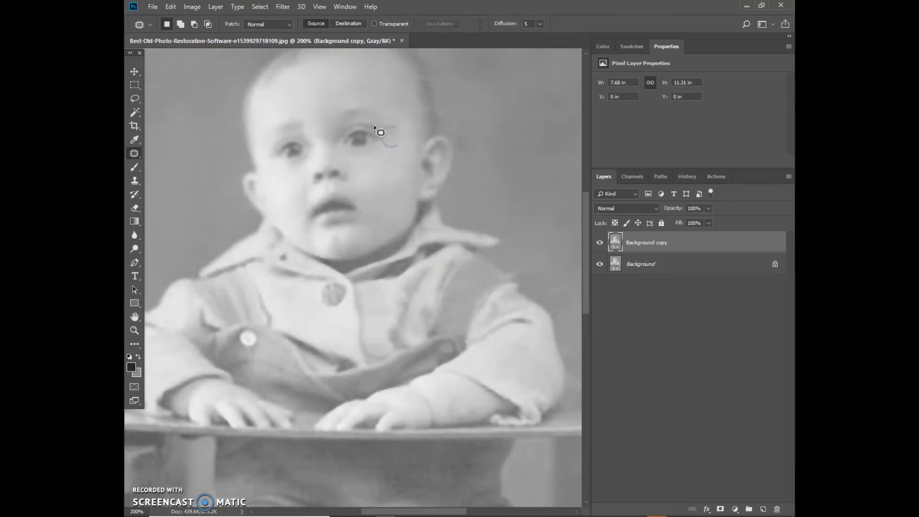
scroll(299, 113, up, 1)
scroll(297, 110, up, 1)
mouse_move(406, 136)
mouse_down()
mouse_move(431, 131)
mouse_move(423, 116)
mouse_up()
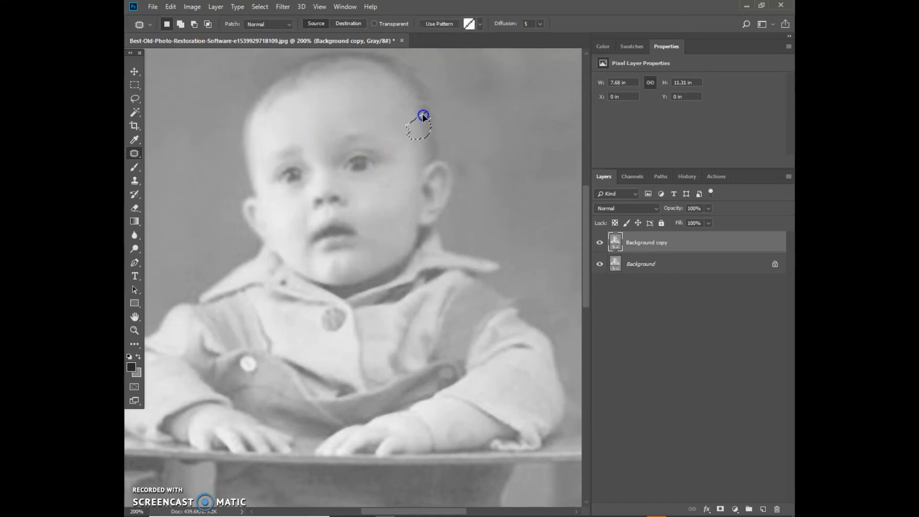
click(316, 181)
Apply a Levels adjustment to the retouched layer with input levels 12, 0.70 and 249.
scroll(302, 277, down, 1)
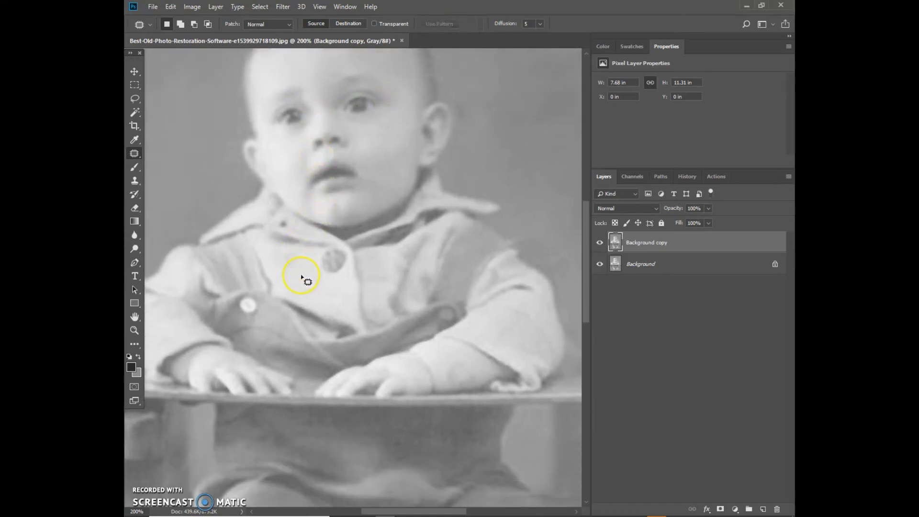
scroll(301, 277, down, 1)
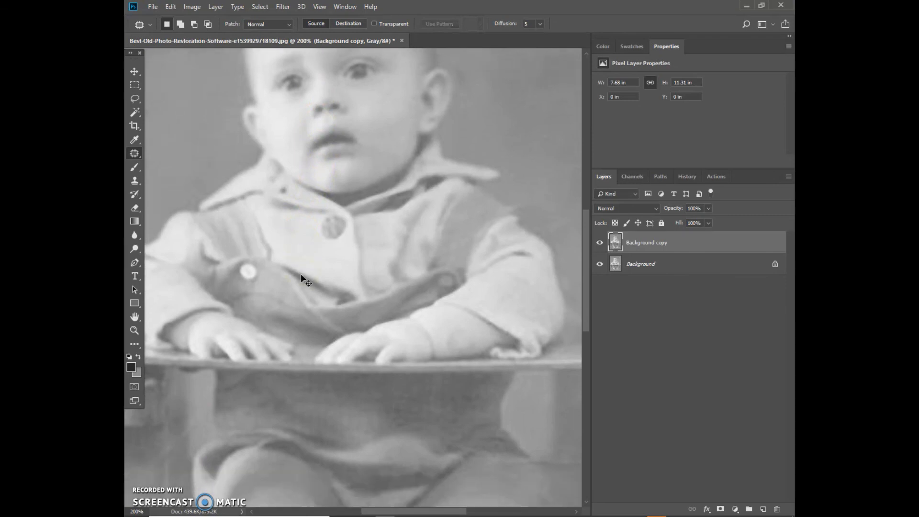
key(ctrl+minus)
key(ctrl+minus)
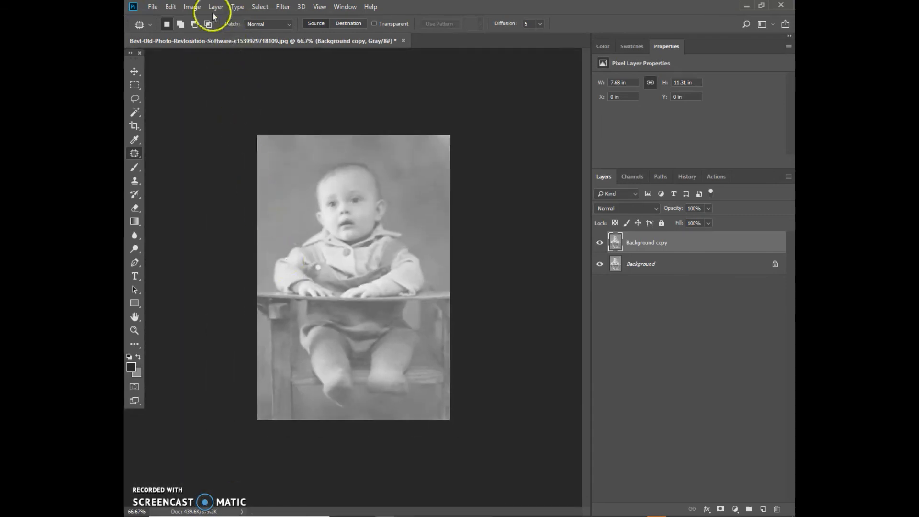
click(192, 6)
mouse_move(184, 35)
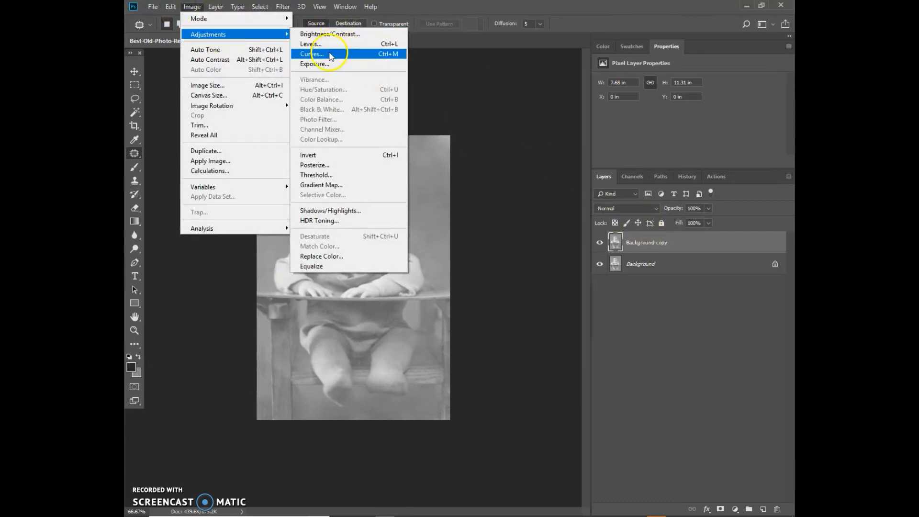
click(323, 45)
drag(526, 207, 542, 207)
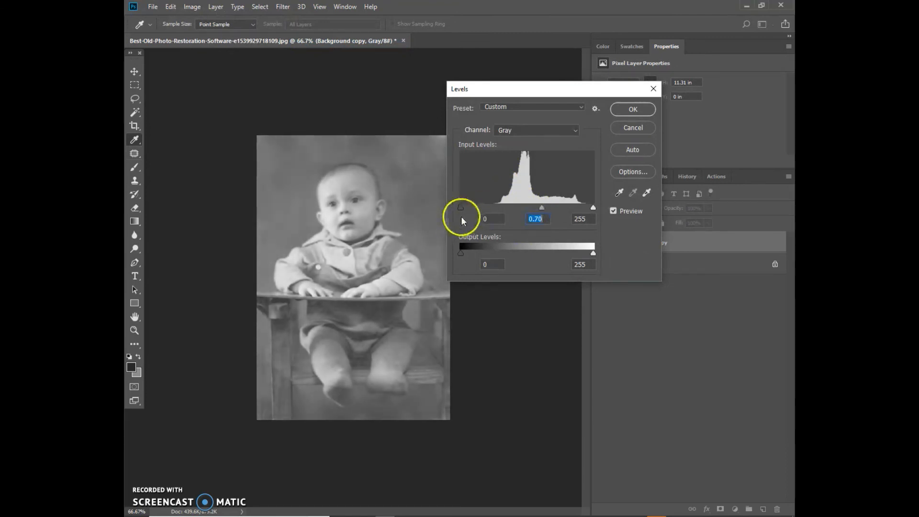
drag(460, 210, 469, 209)
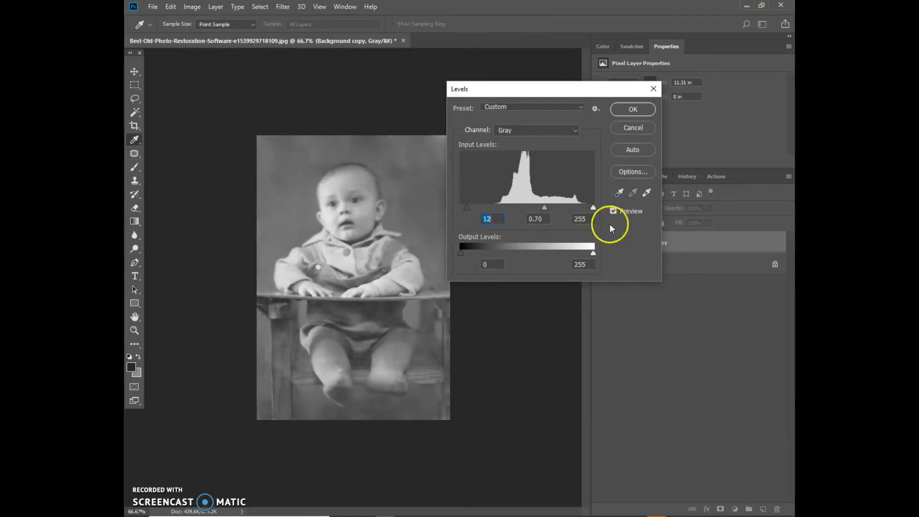
drag(592, 208, 591, 210)
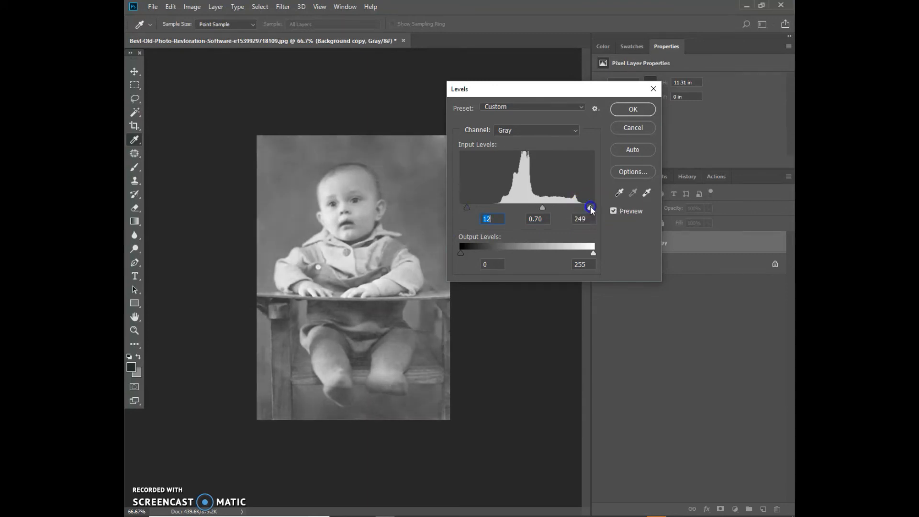
click(633, 110)
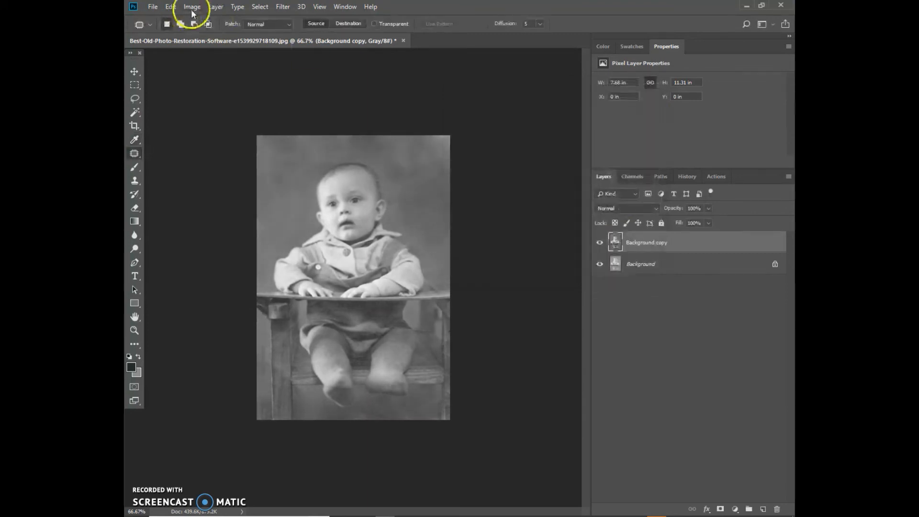
Apply the Sharpen filter to the retouched layer and switch to the Move tool.
click(290, 7)
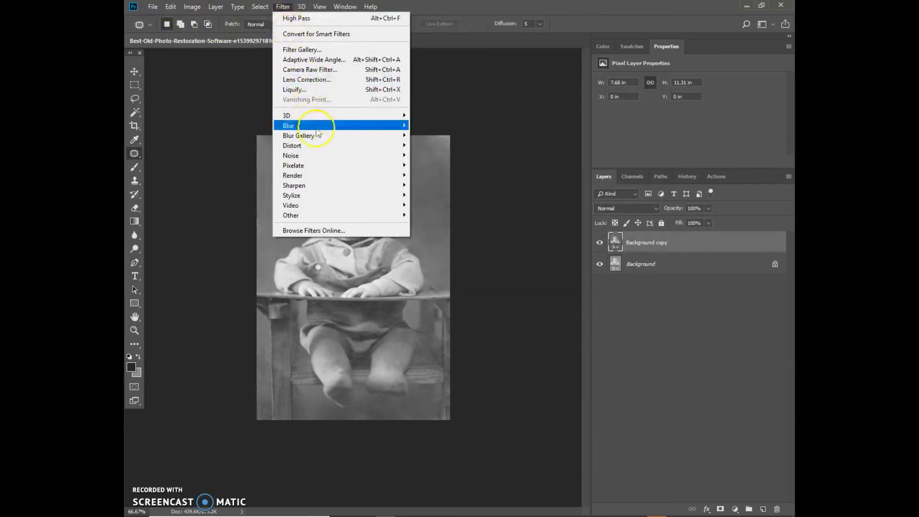
mouse_move(301, 185)
click(425, 195)
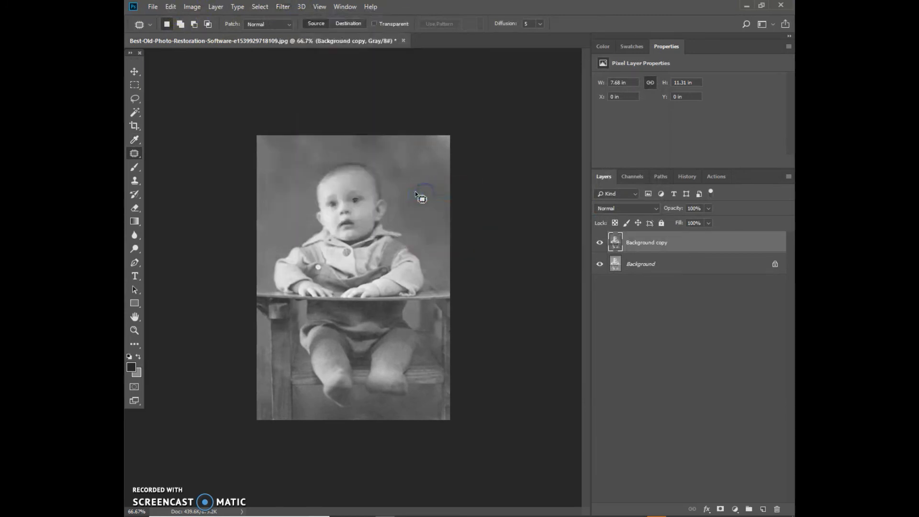
click(135, 71)
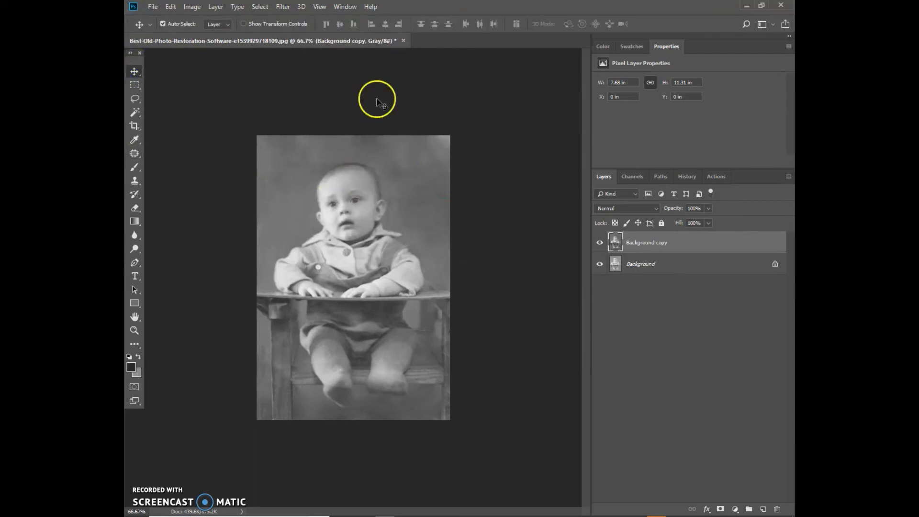
Hide the retouched layer to compare with the original damaged photo, and show it again.
click(598, 243)
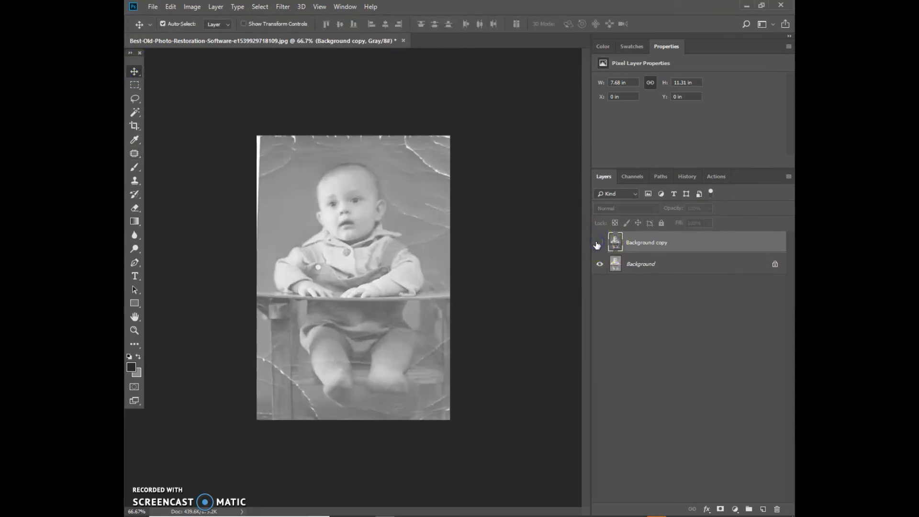
click(598, 243)
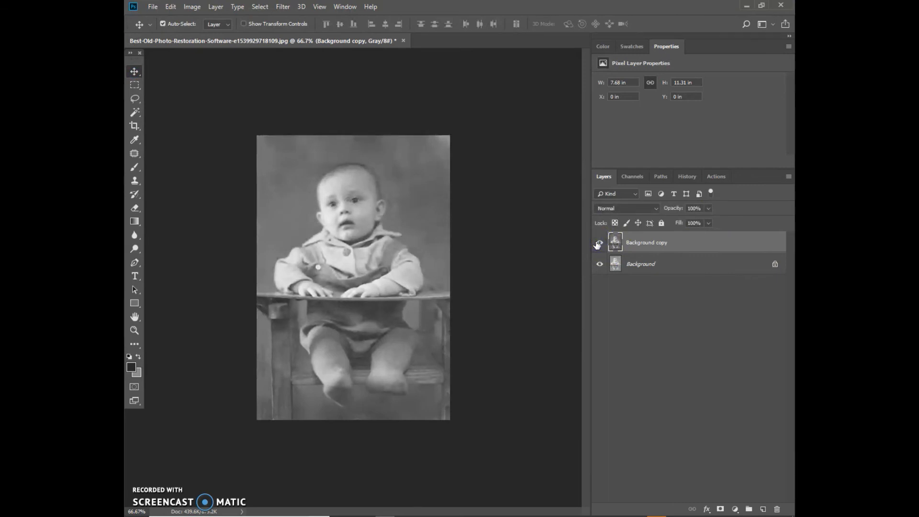
Save the restored photo as a layered Photoshop PSD in the Restoration Podcast folder, keeping its file name and Maximize Compatibility on.
click(152, 6)
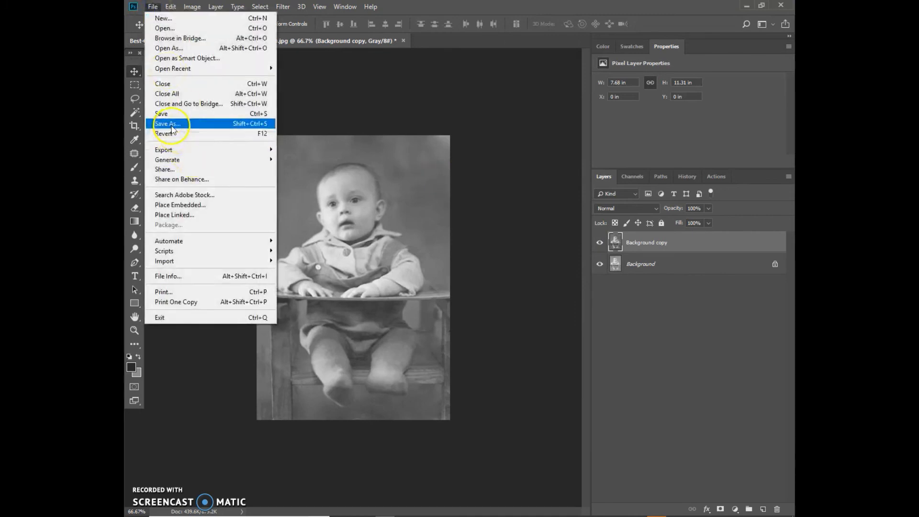
click(171, 129)
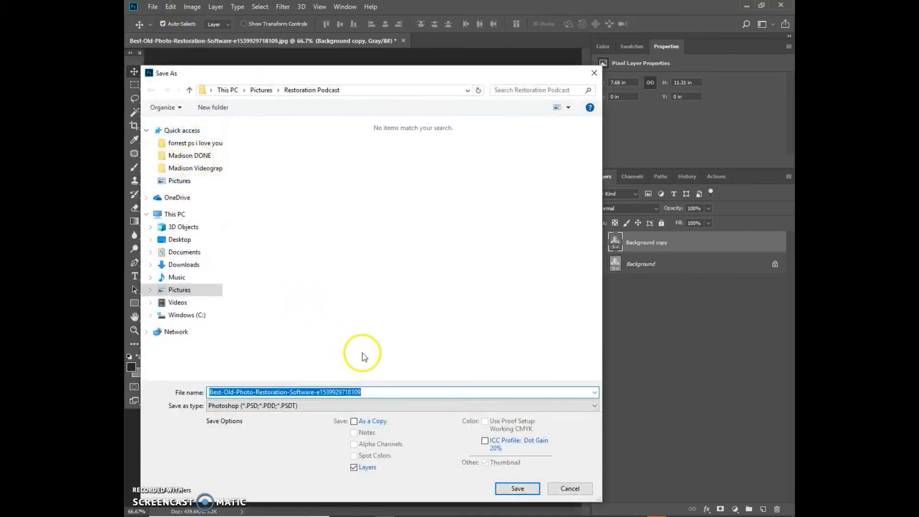
click(517, 488)
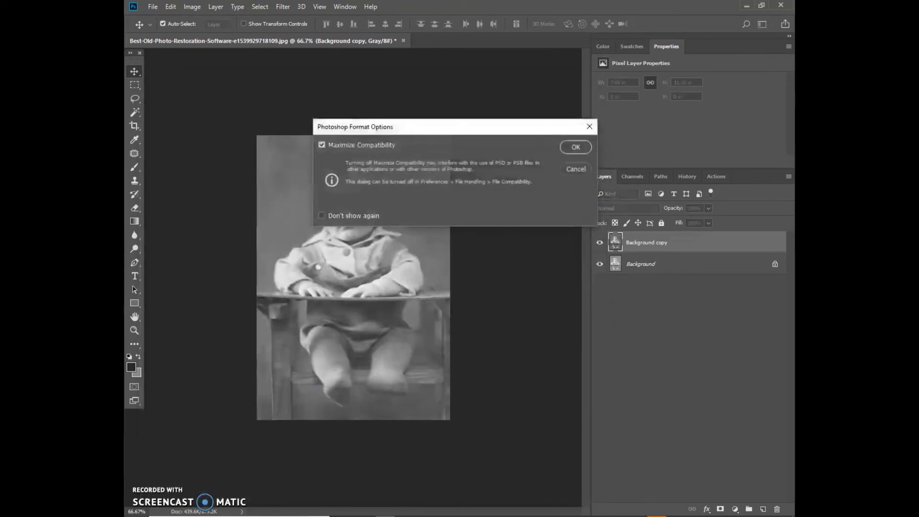
click(575, 148)
click(143, 490)
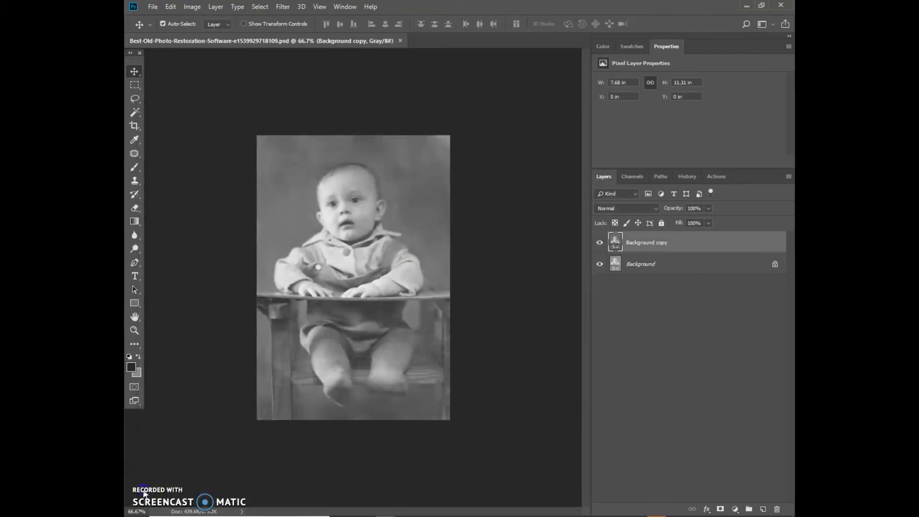